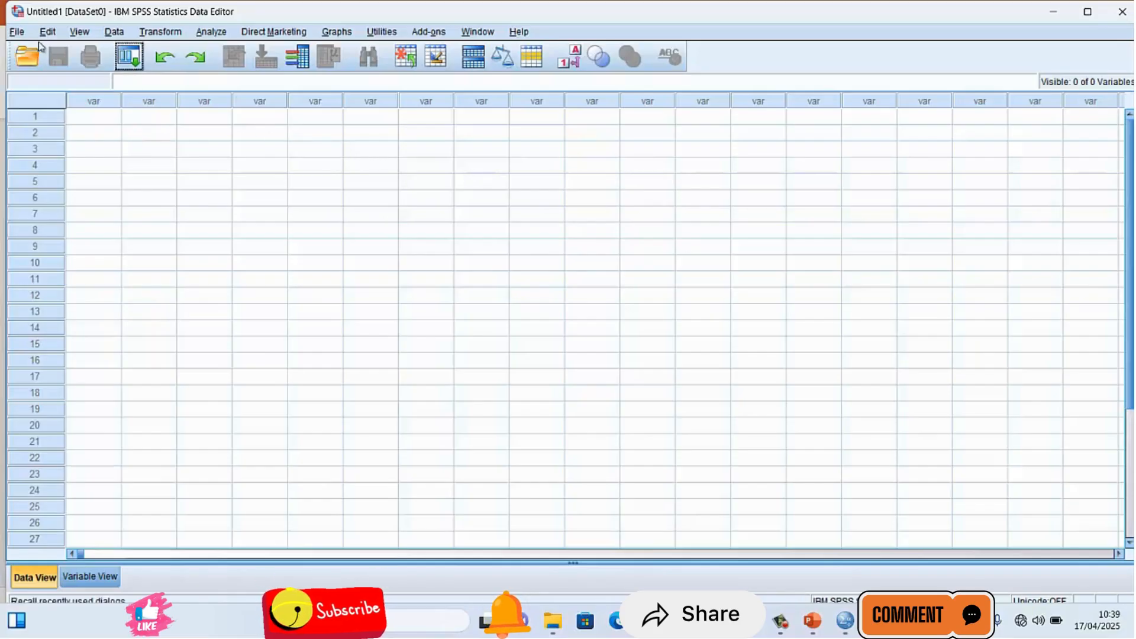
Open the recently used data file SPSS Training Series2.sav.
left_click(18, 33)
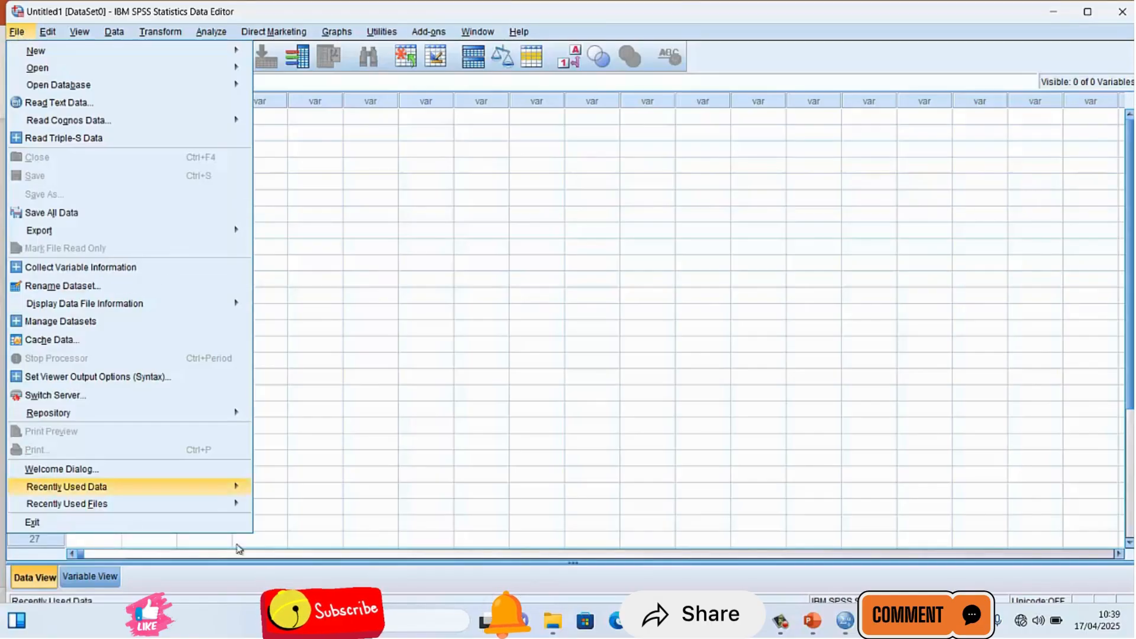
mouse_move(227, 512)
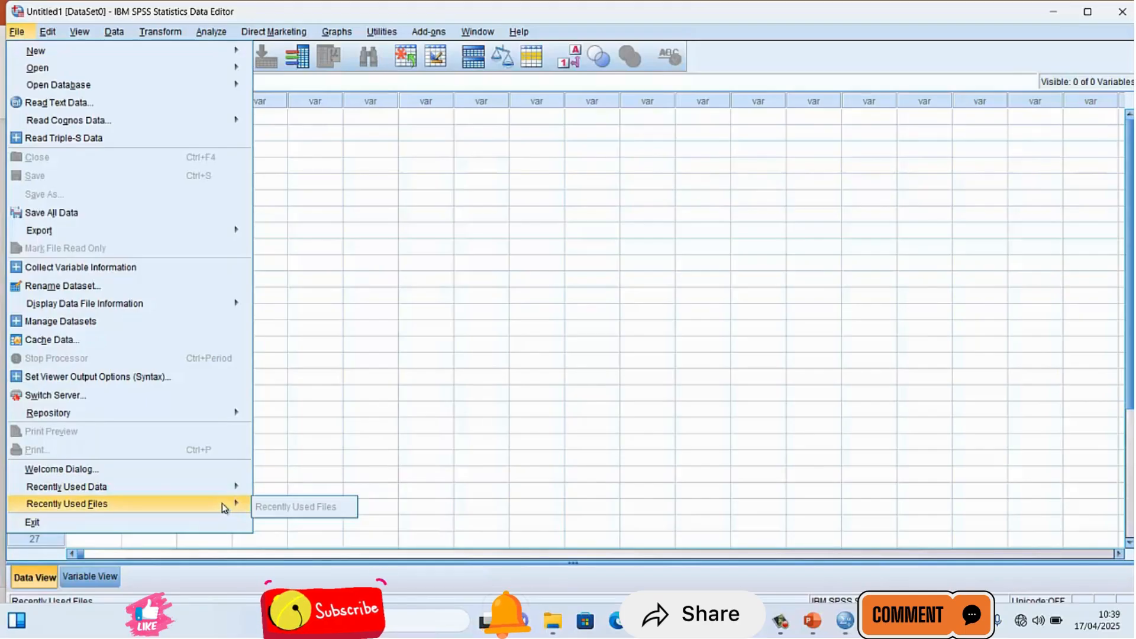
mouse_move(227, 488)
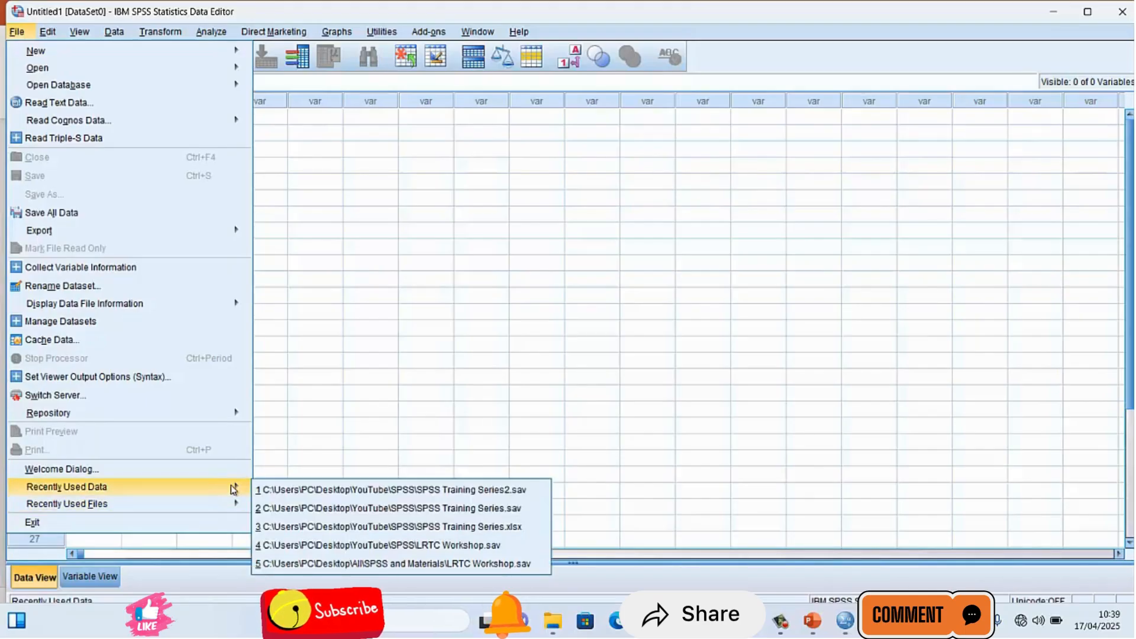
left_click(369, 497)
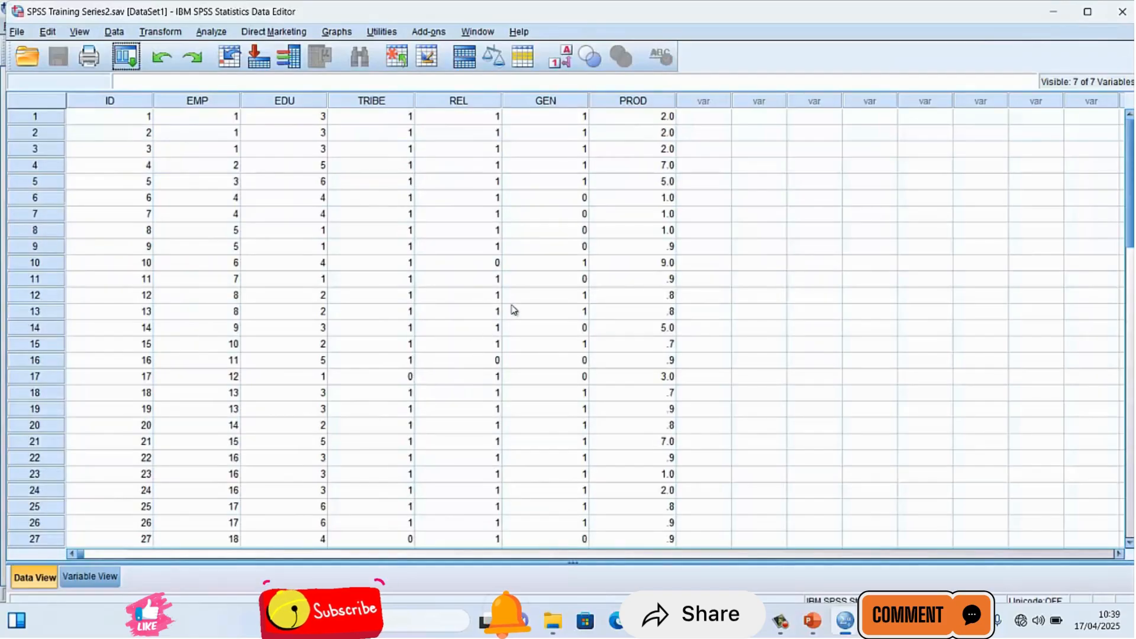
Look through the dataset's records, following the TRIBE column down past row 39 and back to row 1.
left_click(234, 345)
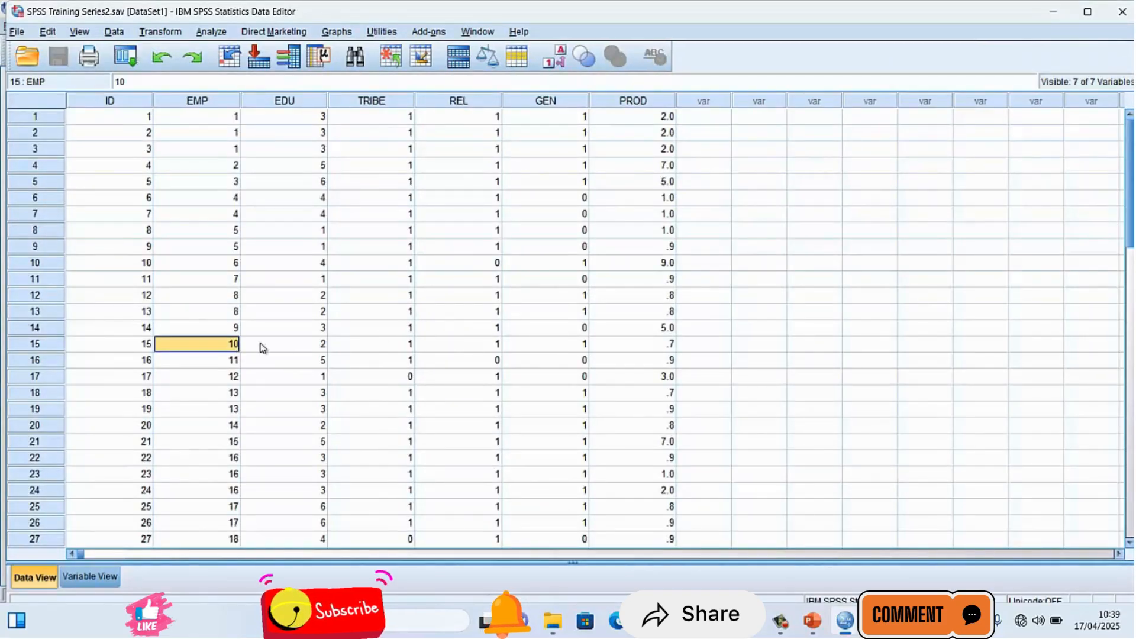
left_click(359, 332)
key("Down")
key("Down")
key("Down")
key("Down")
key("Down")
key("Down")
key("Down")
key("Down")
key("Down")
key("Down")
key("Down")
key("Down")
key("Down")
key("Down")
key("Down")
key("Down")
key("Down")
key("Down")
key("Down")
key("Down")
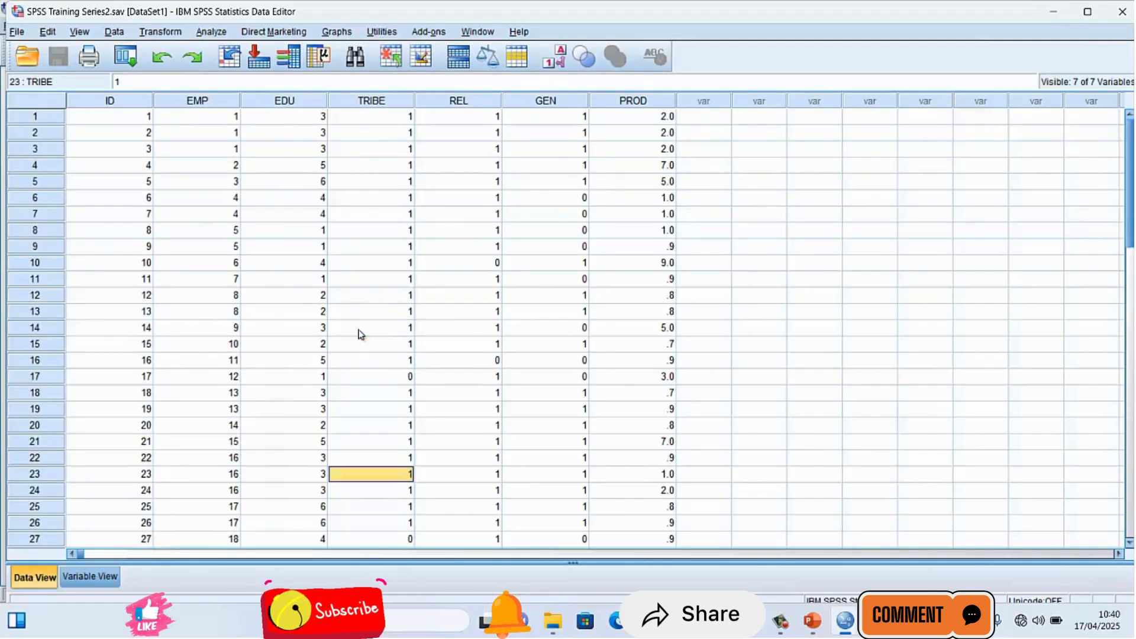
key("Up")
key("Up")
key("Up")
key("Up")
key("Up")
key("Up")
key("Up")
key("Up")
key("Up")
key("Up")
key("Up")
key("Up")
key("Up")
key("Up")
key("Up")
key("Up")
key("Up")
key("Up")
key("Up")
key("Up")
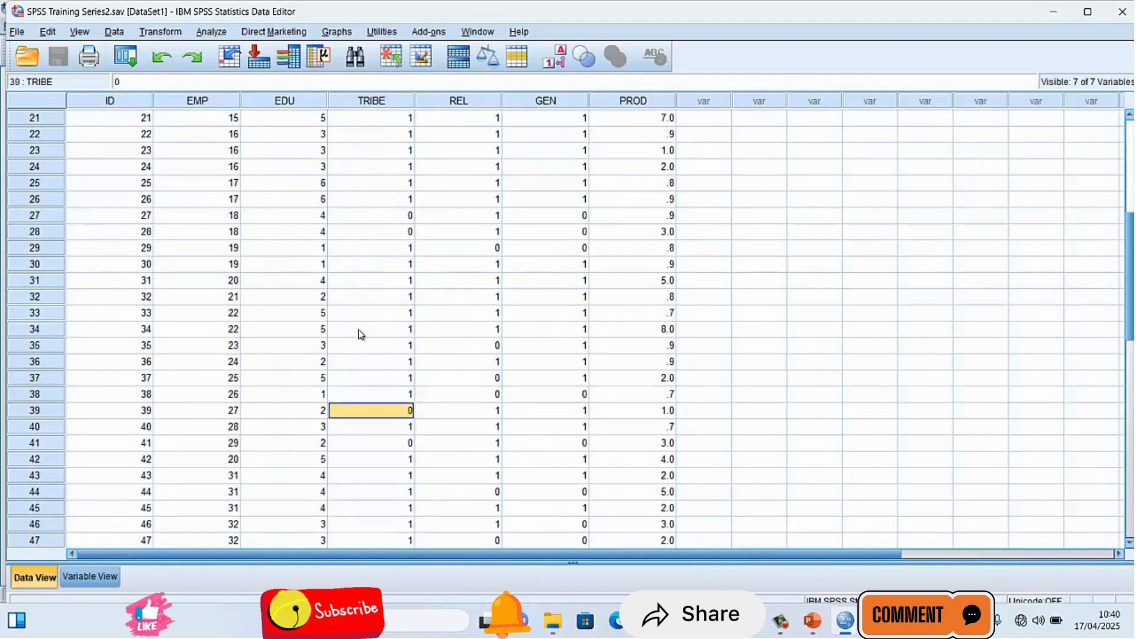
key("Up")
key("Up")
key("Up")
key("Up")
key("Up")
key("Up")
key("Up")
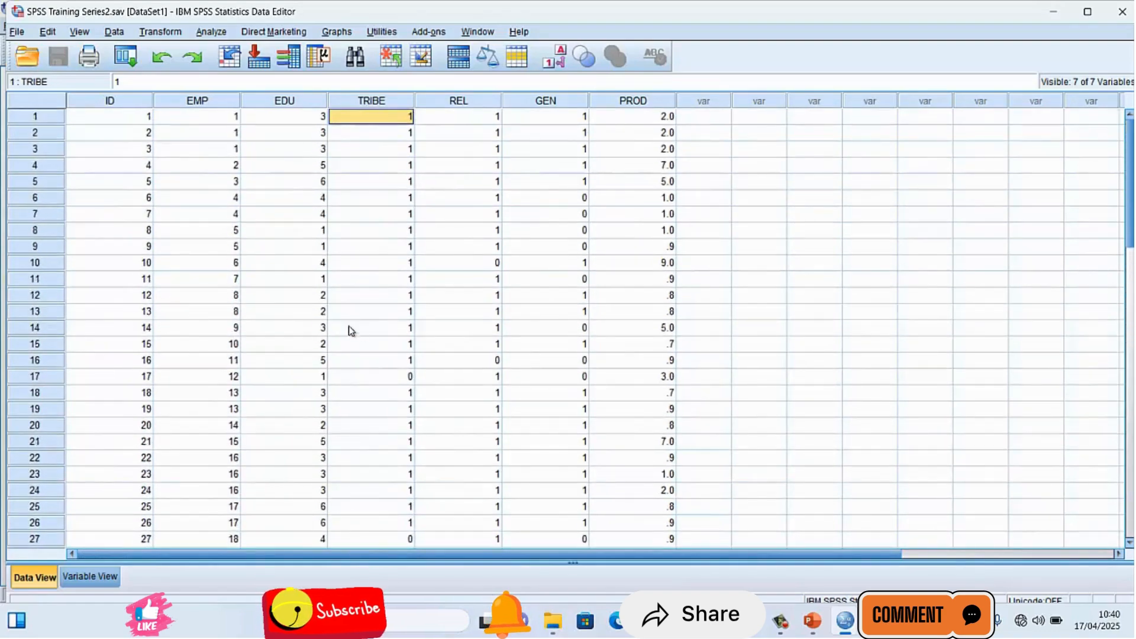
left_click(232, 490)
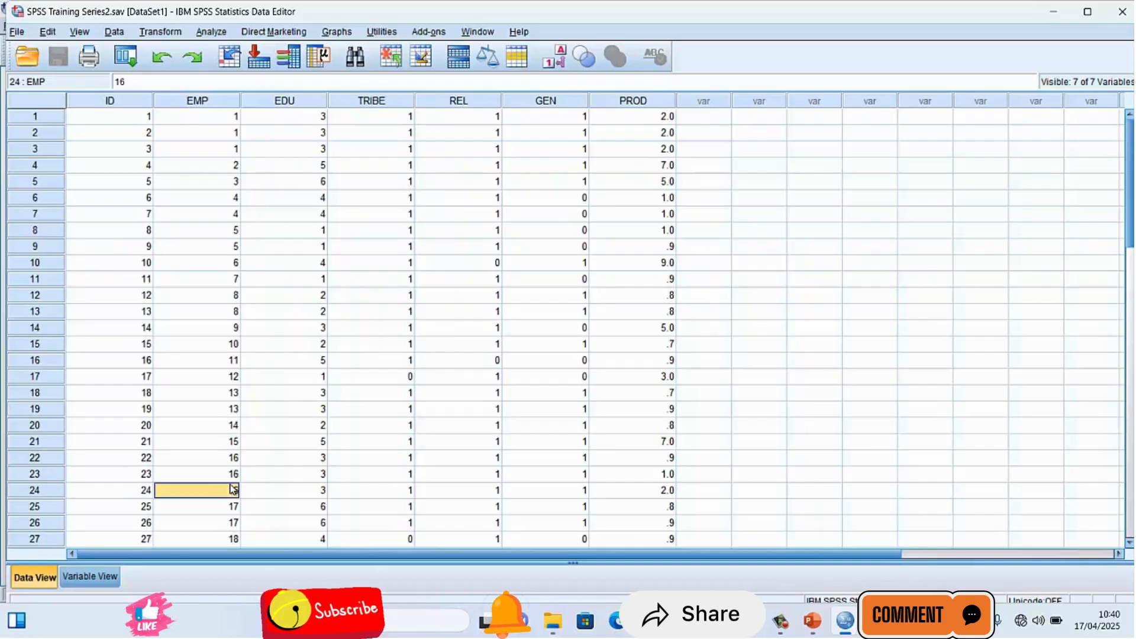
Clear the PROD value in row 19 and the TRIBE value in row 25 to leave missing data.
left_click(666, 414)
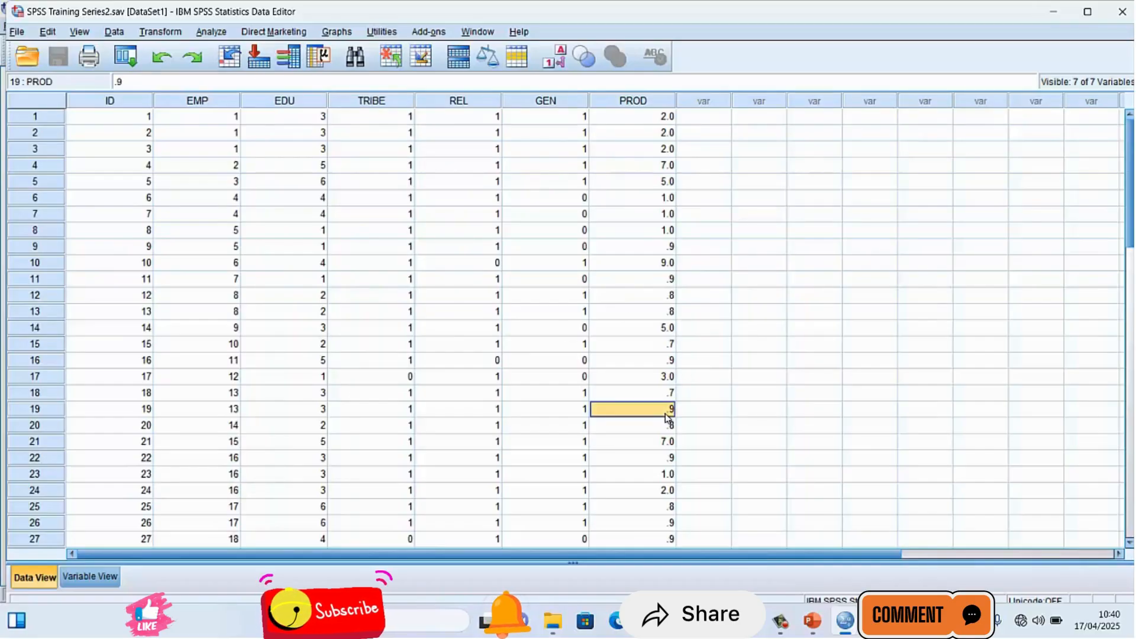
key("BackSpace")
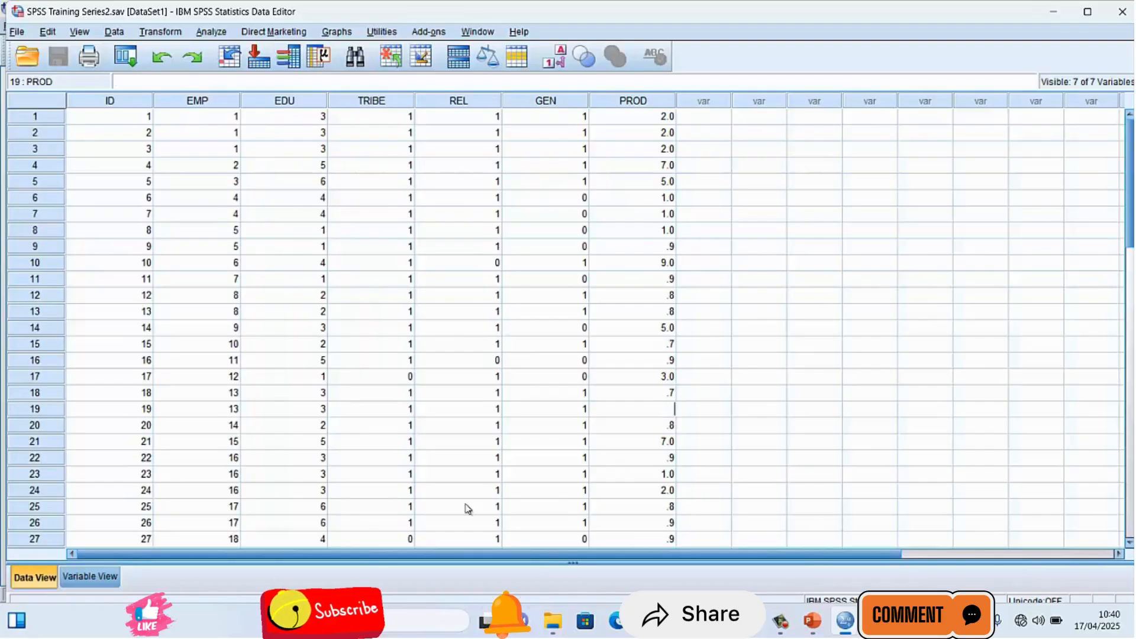
left_click(417, 508)
left_click(409, 508)
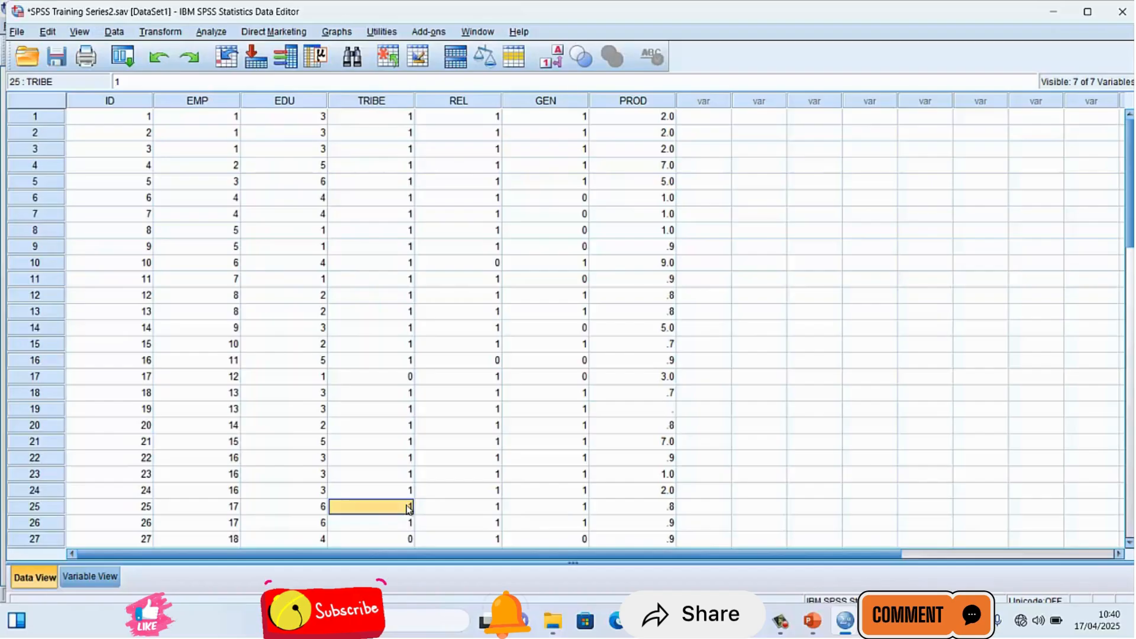
key("Delete")
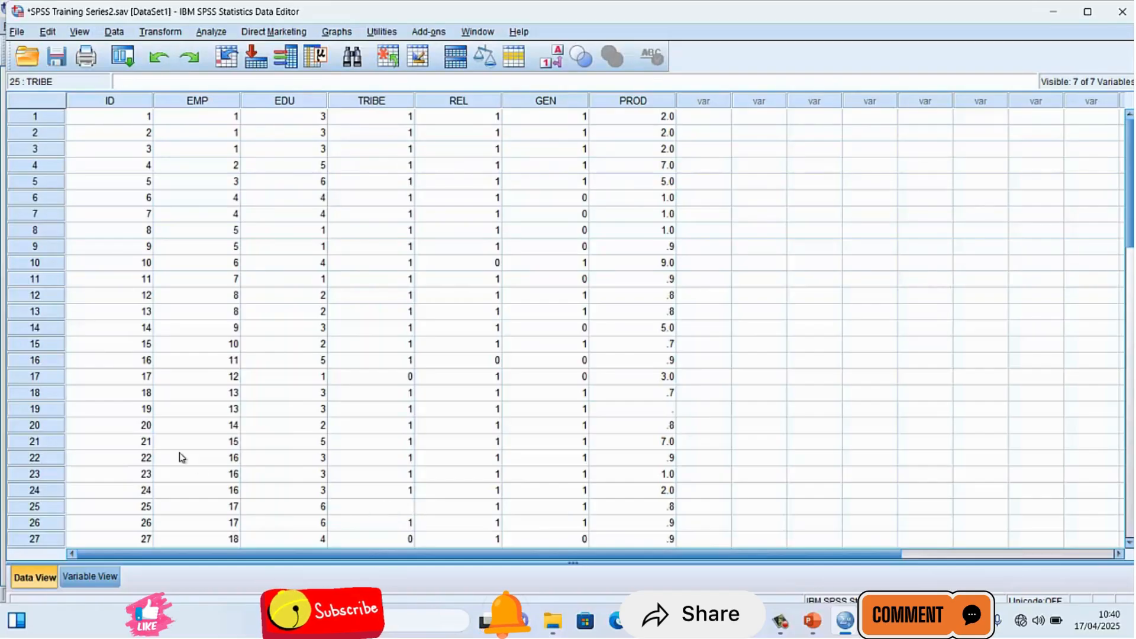
left_click(146, 496)
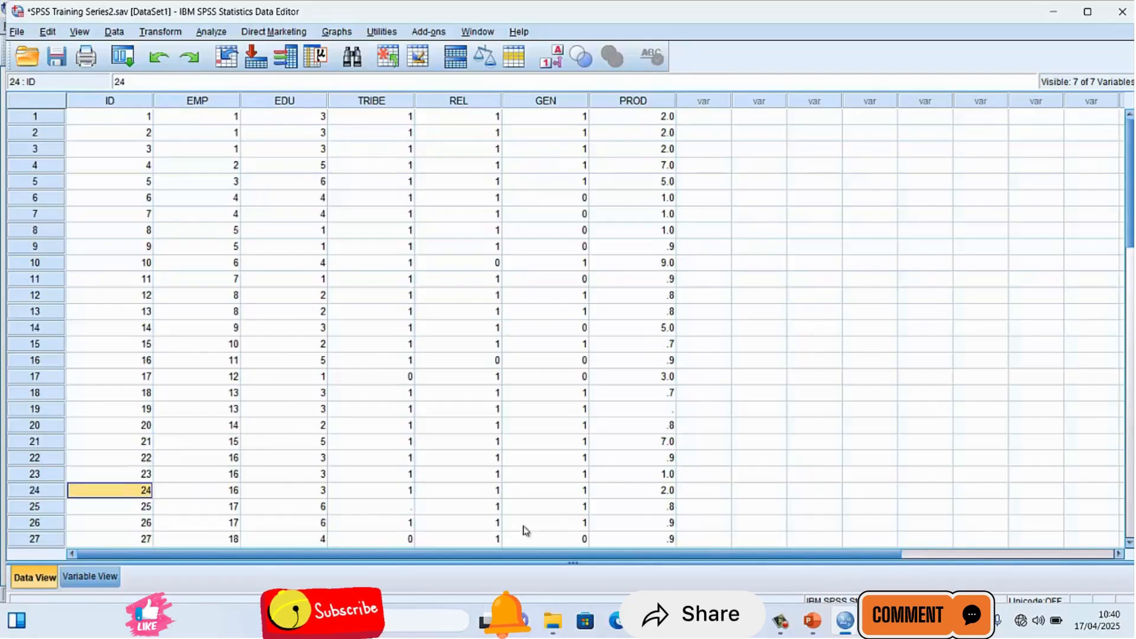
Set the REL value in row 6 to 7 and clear the EMP value in row 10.
left_click(489, 543)
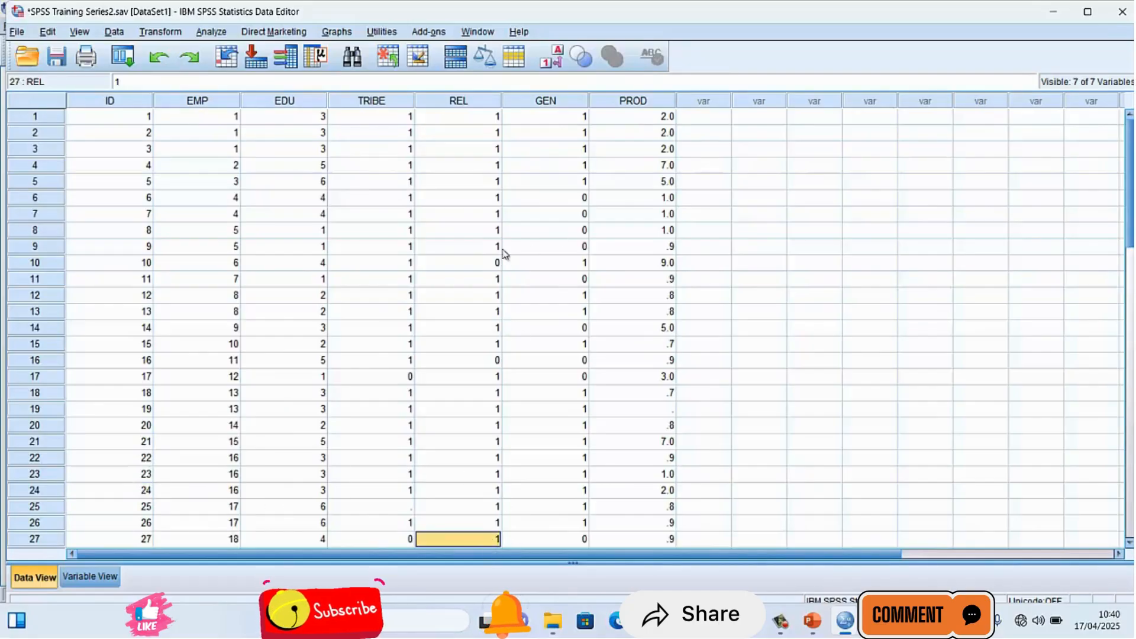
left_click(495, 201)
type("7")
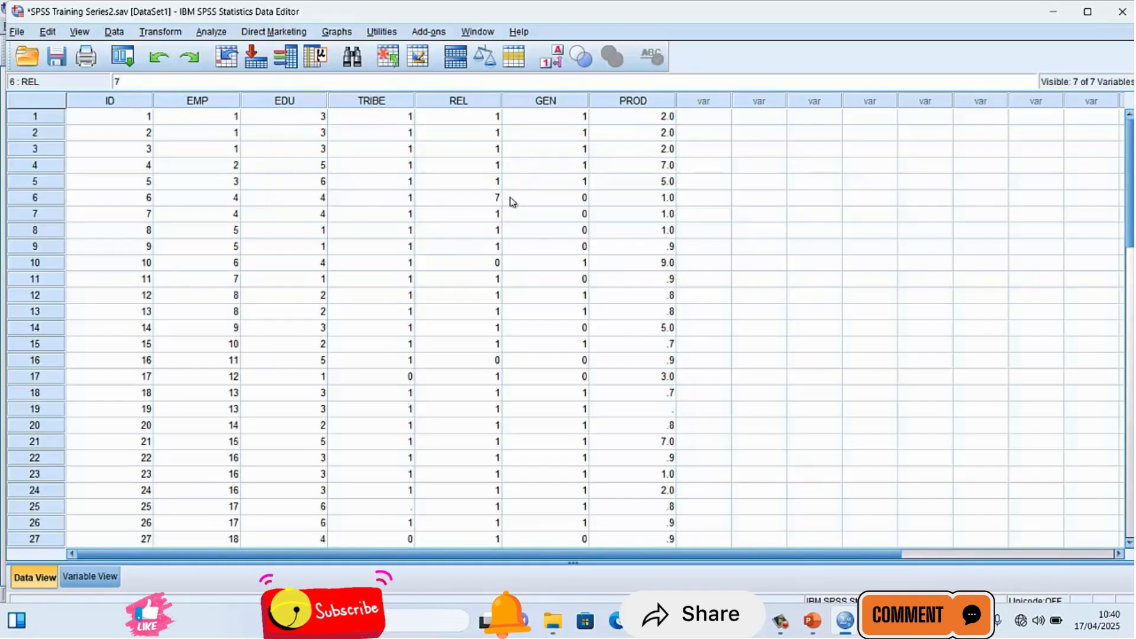
left_click(152, 278)
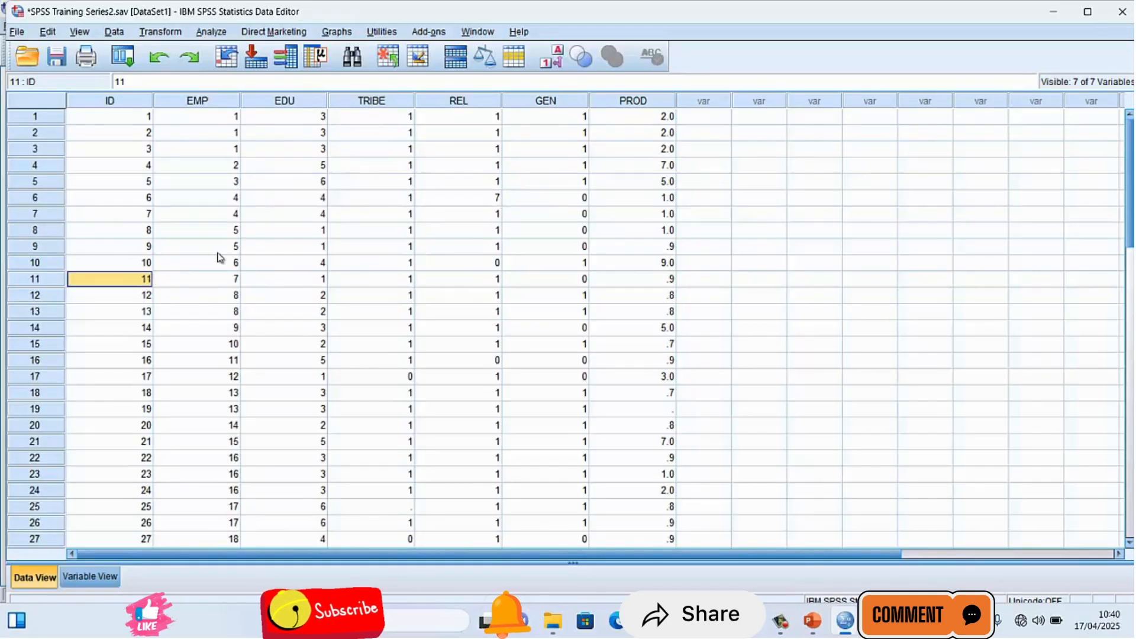
left_click(236, 265)
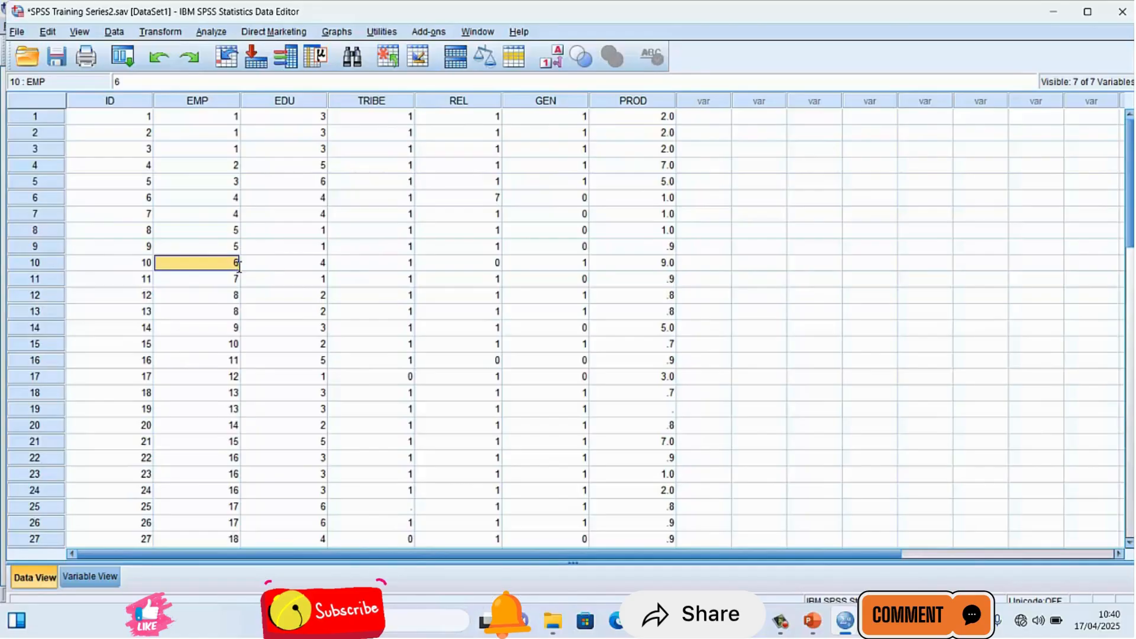
key("BackSpace")
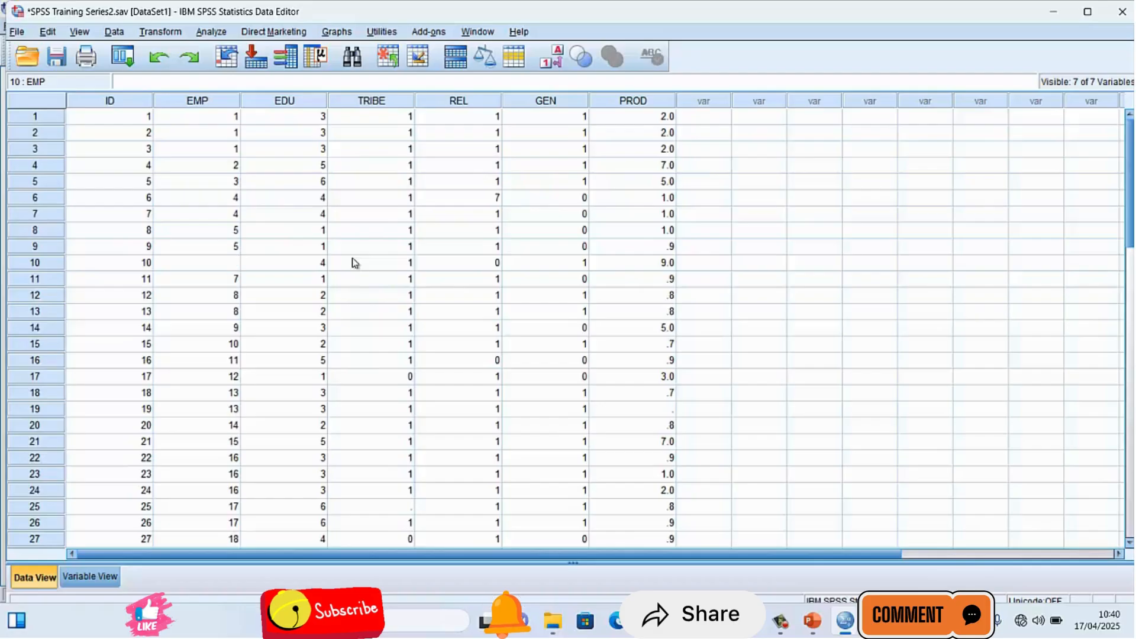
Show the variable definitions and examine the variables' names, types and labels.
left_click(105, 571)
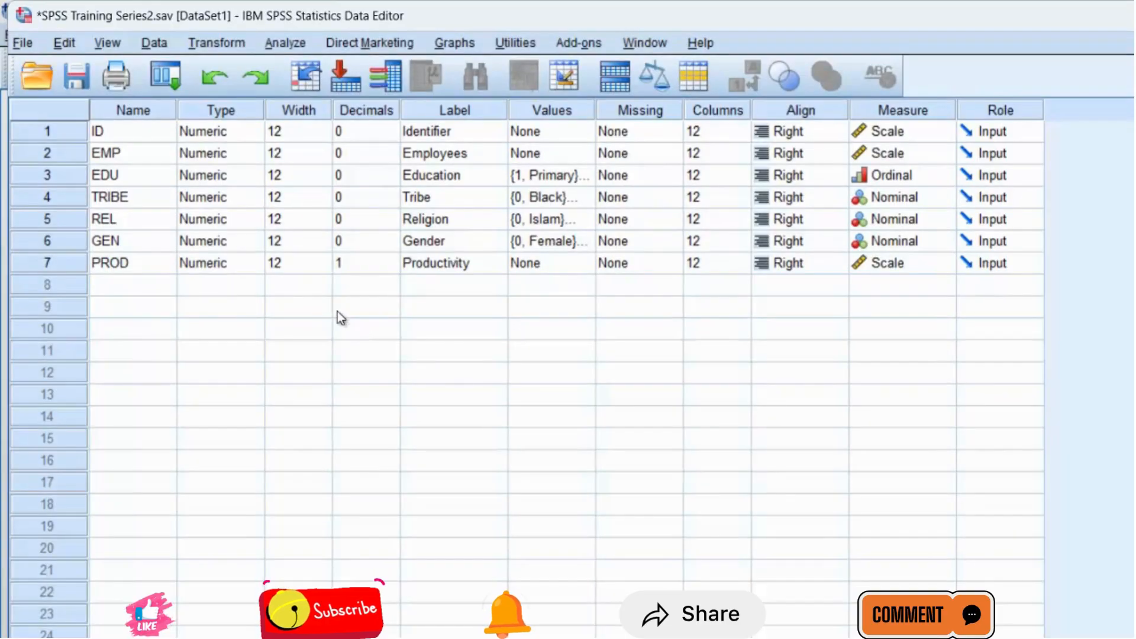
left_click(121, 161)
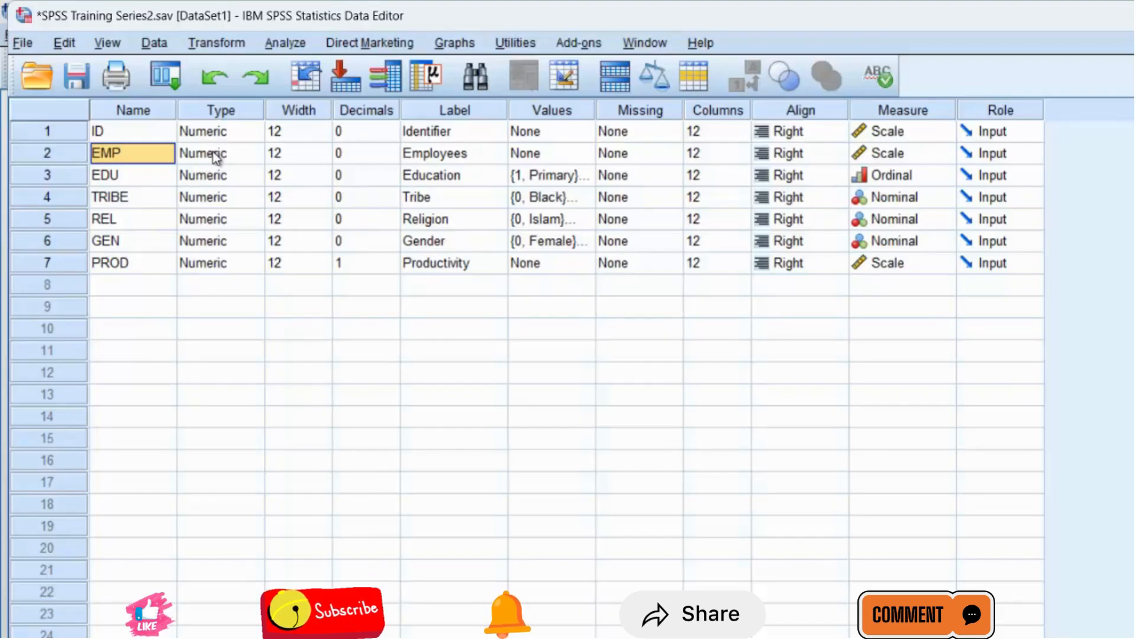
left_click_drag(215, 155, 233, 172)
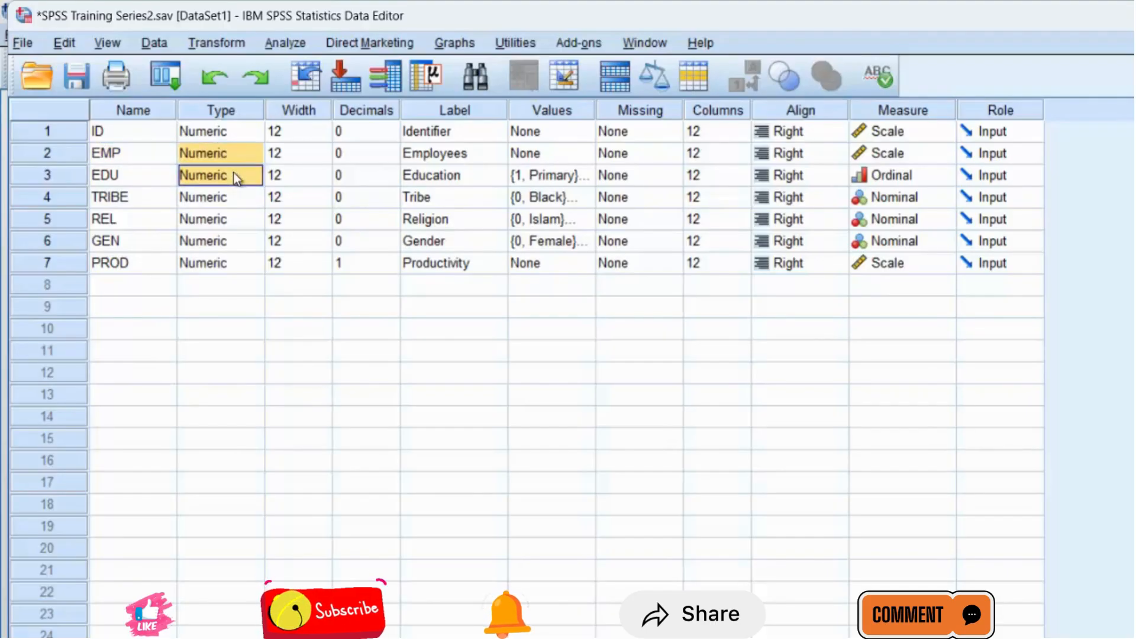
left_click(215, 210)
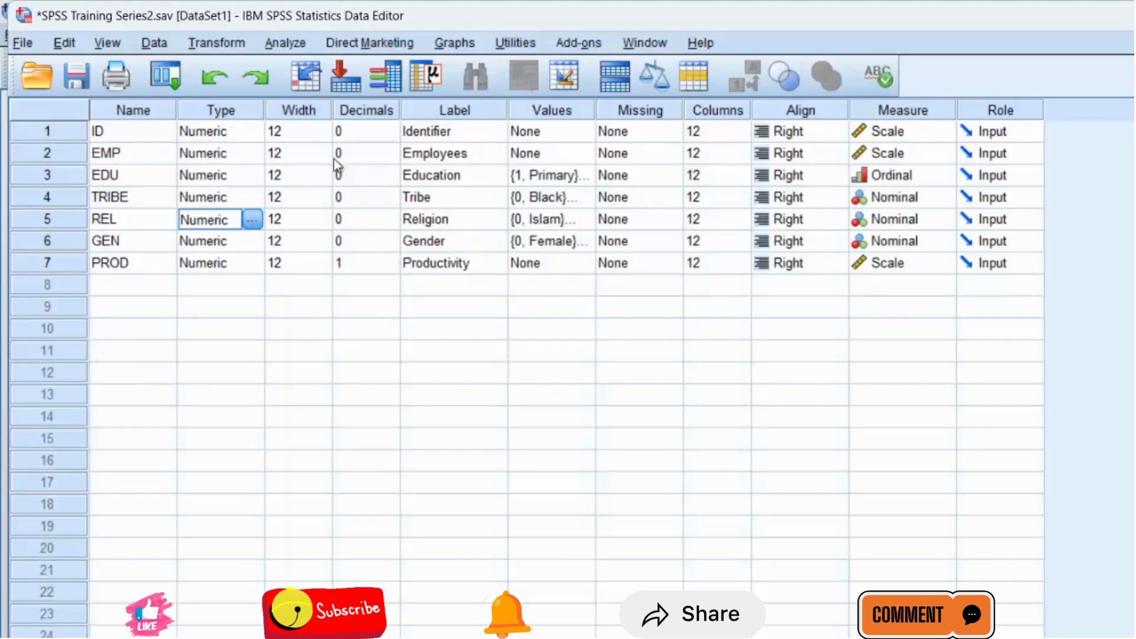
left_click(450, 112)
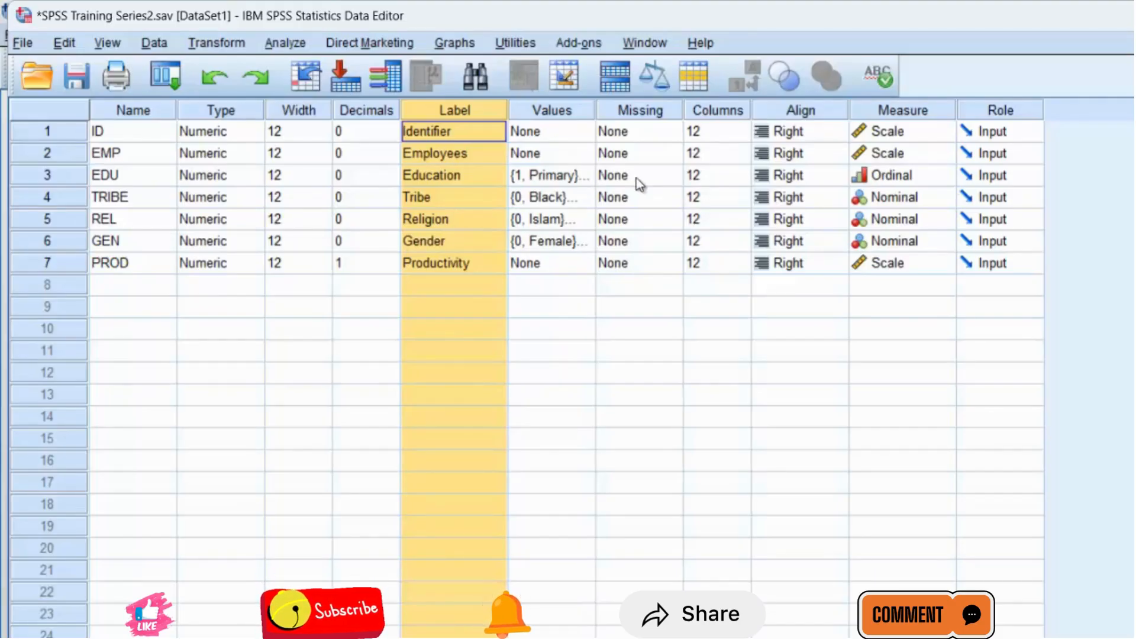
Examine the value labels defined for EDU, TRIBE and REL, leaving each set without changes.
left_click(587, 175)
left_click(586, 175)
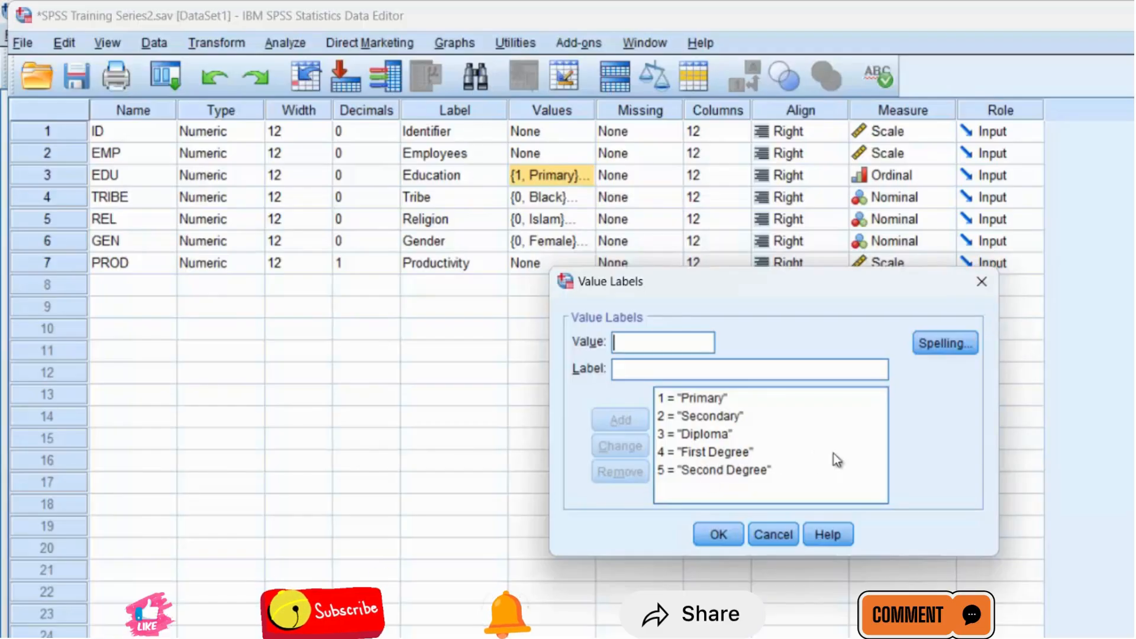
left_click(976, 284)
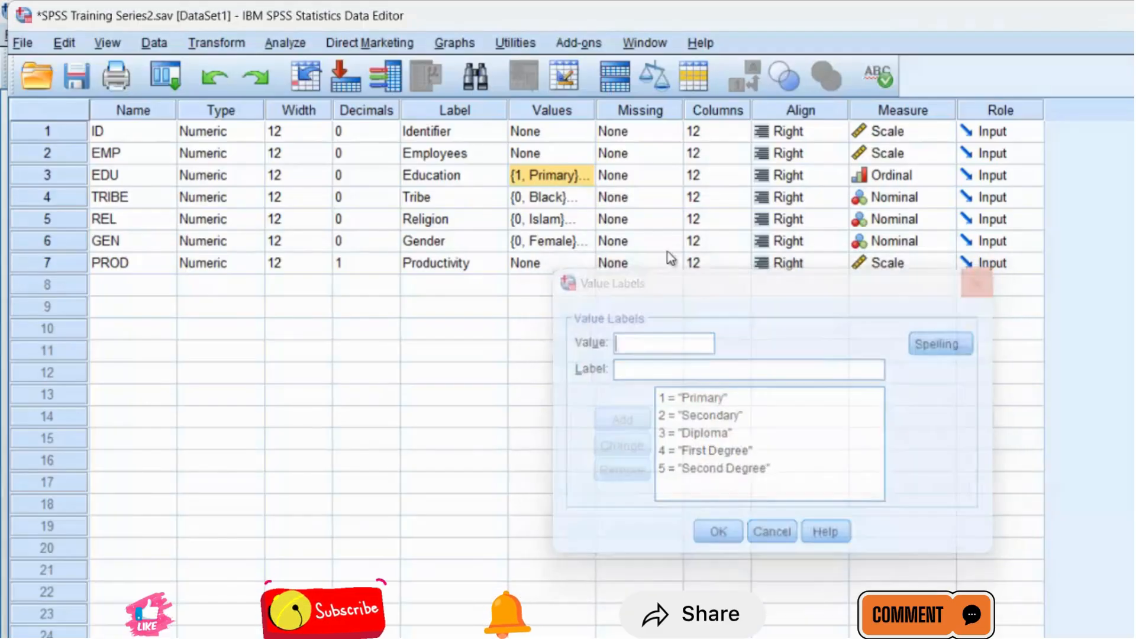
left_click(570, 196)
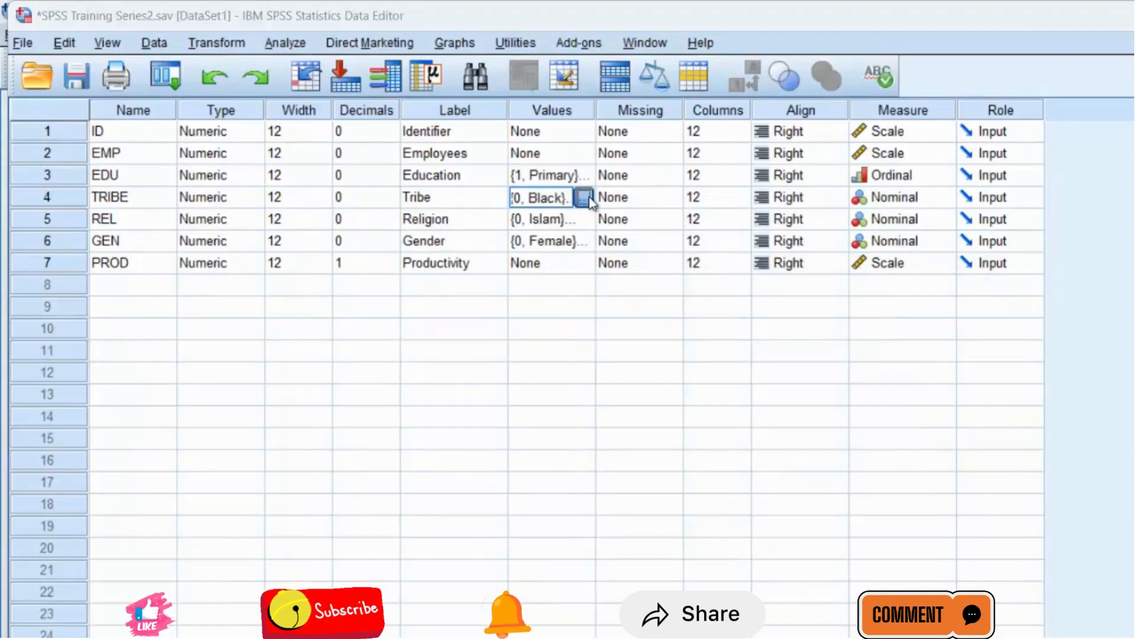
left_click(584, 198)
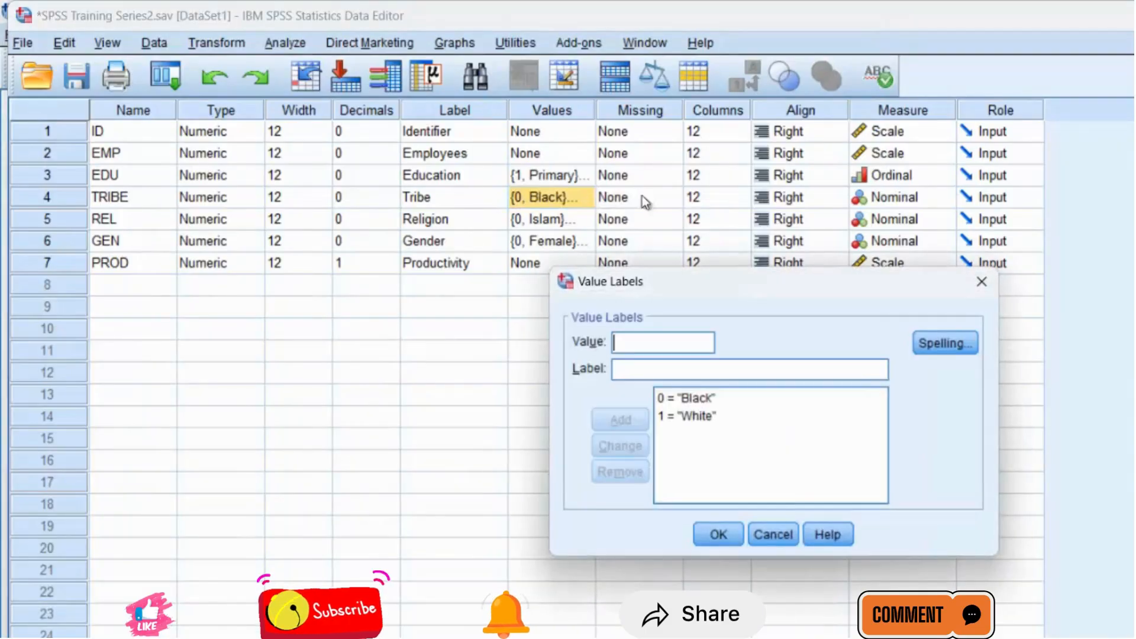
left_click(987, 283)
left_click(588, 218)
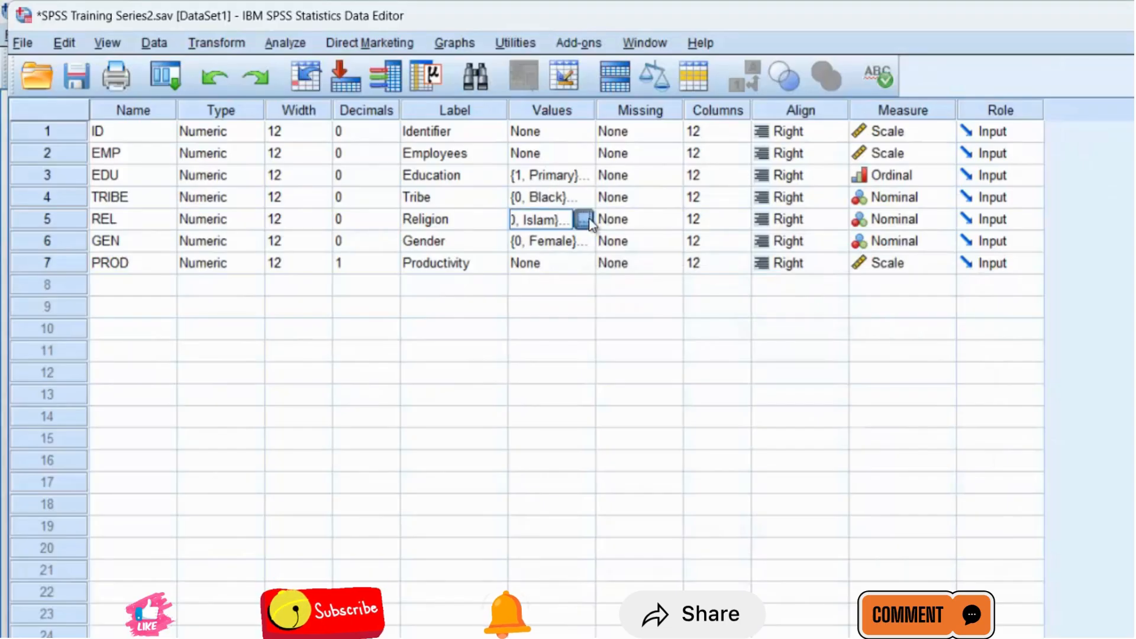
left_click(588, 218)
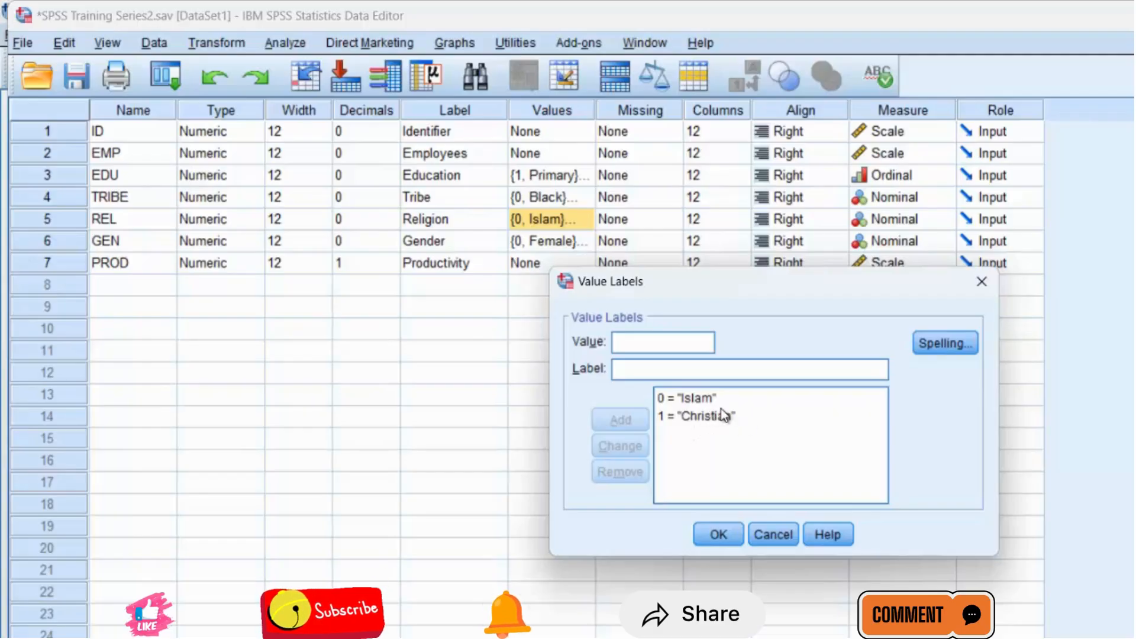
left_click(775, 535)
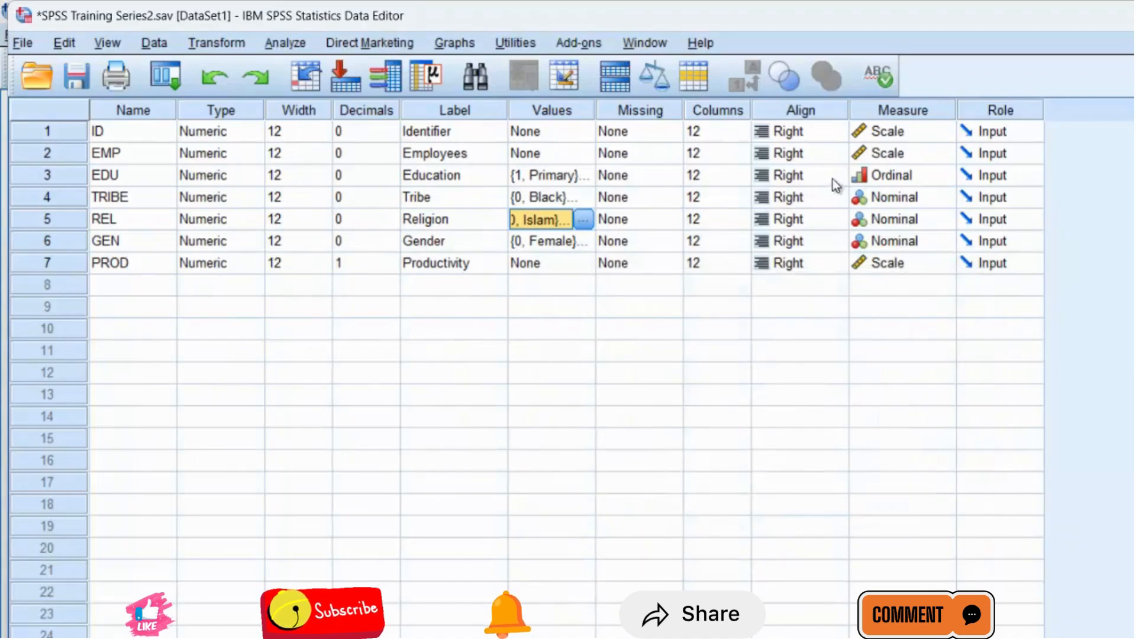
Examine the measurement level choices for ID and TRIBE, and check EDU's value labels against its level.
left_click(904, 110)
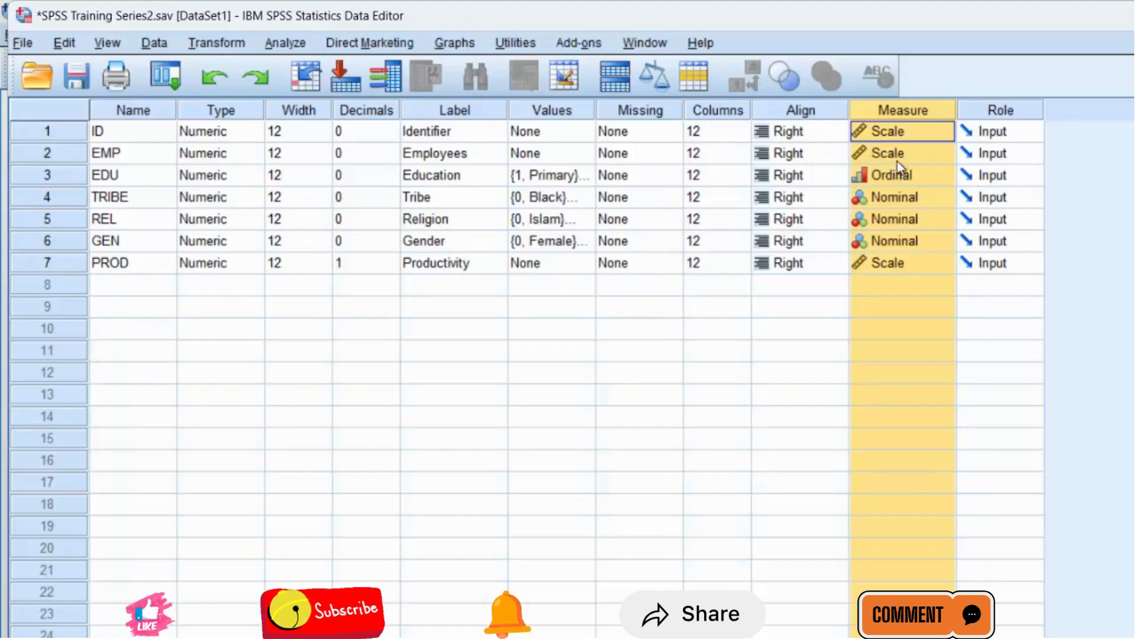
left_click(944, 130)
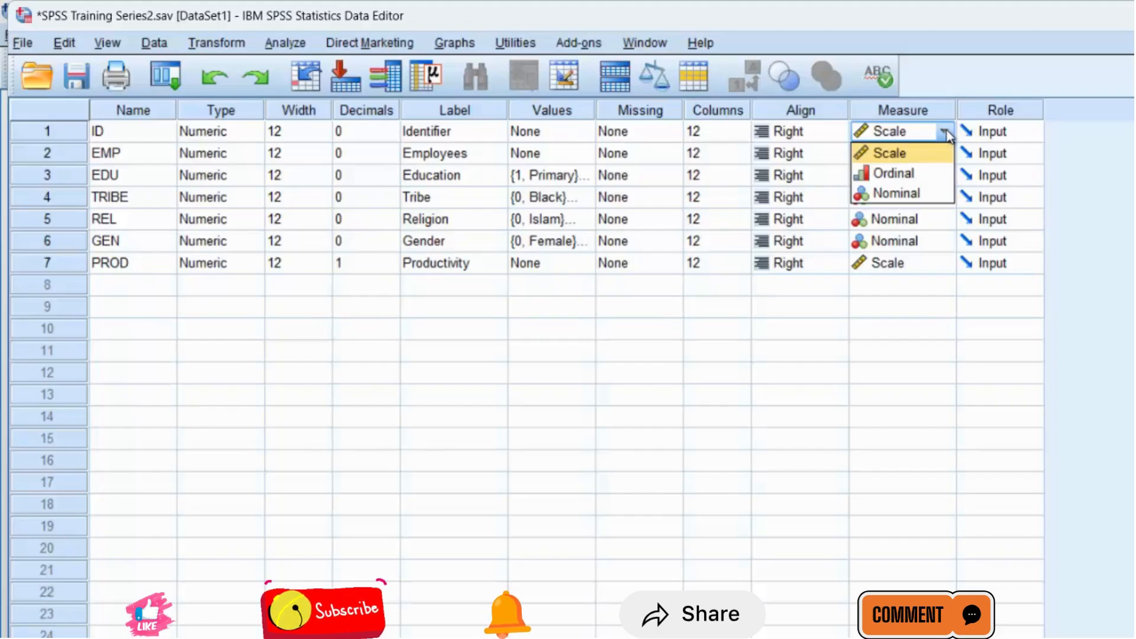
left_click(592, 181)
left_click(591, 178)
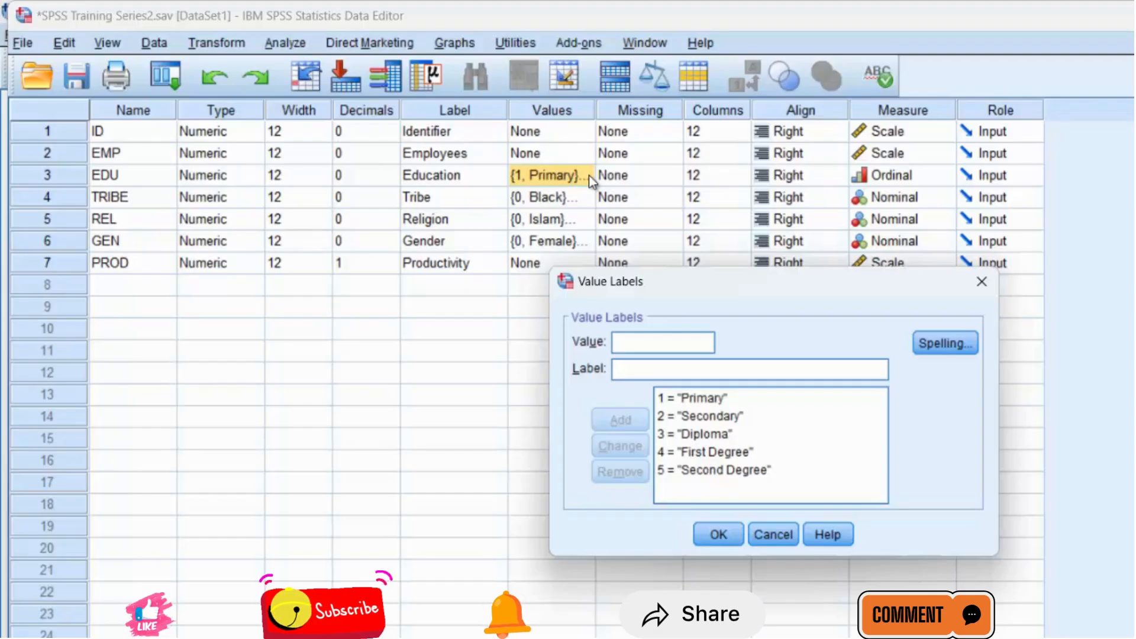
left_click(775, 535)
left_click(910, 197)
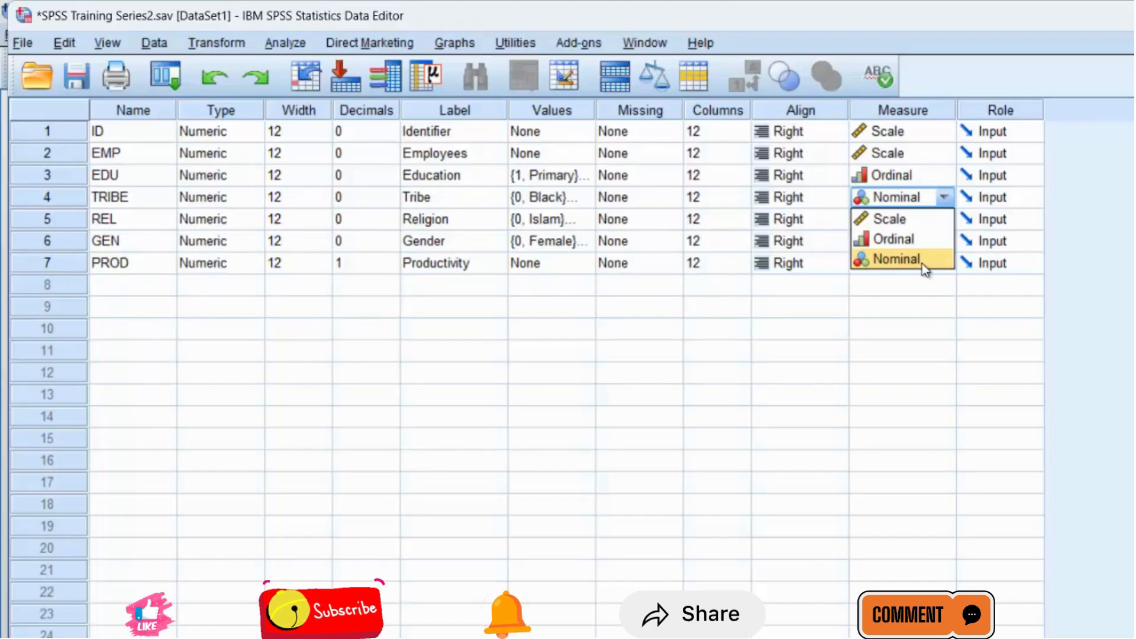
Examine the measurement level choices for PROD, leaving it set to Scale.
left_click(872, 284)
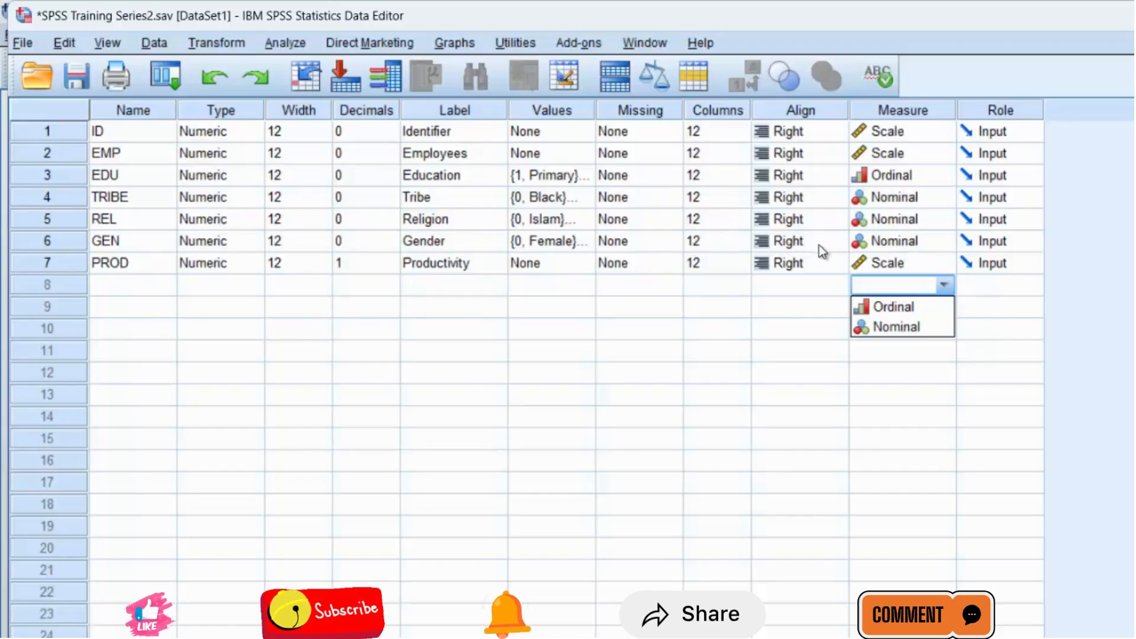
left_click(133, 262)
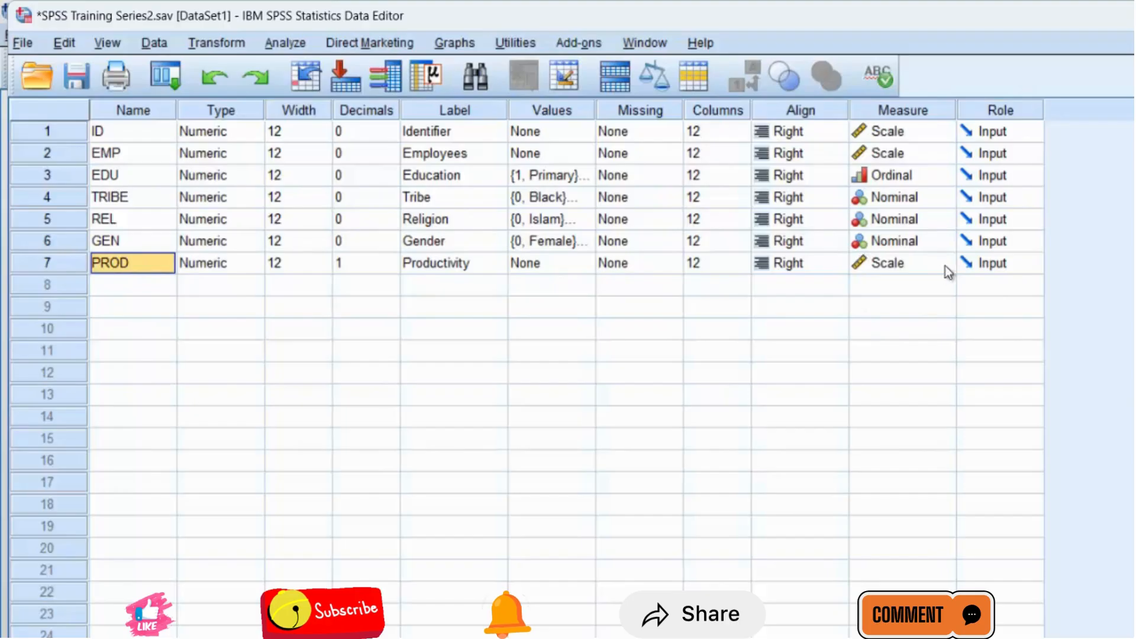
left_click(920, 265)
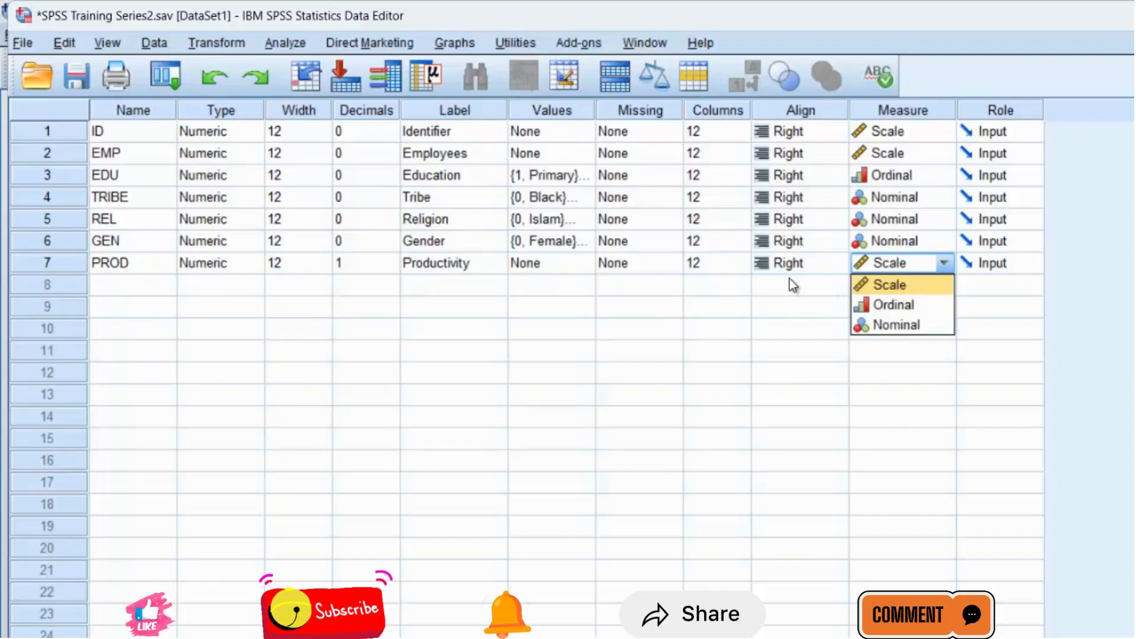
left_click(792, 285)
left_click(912, 287)
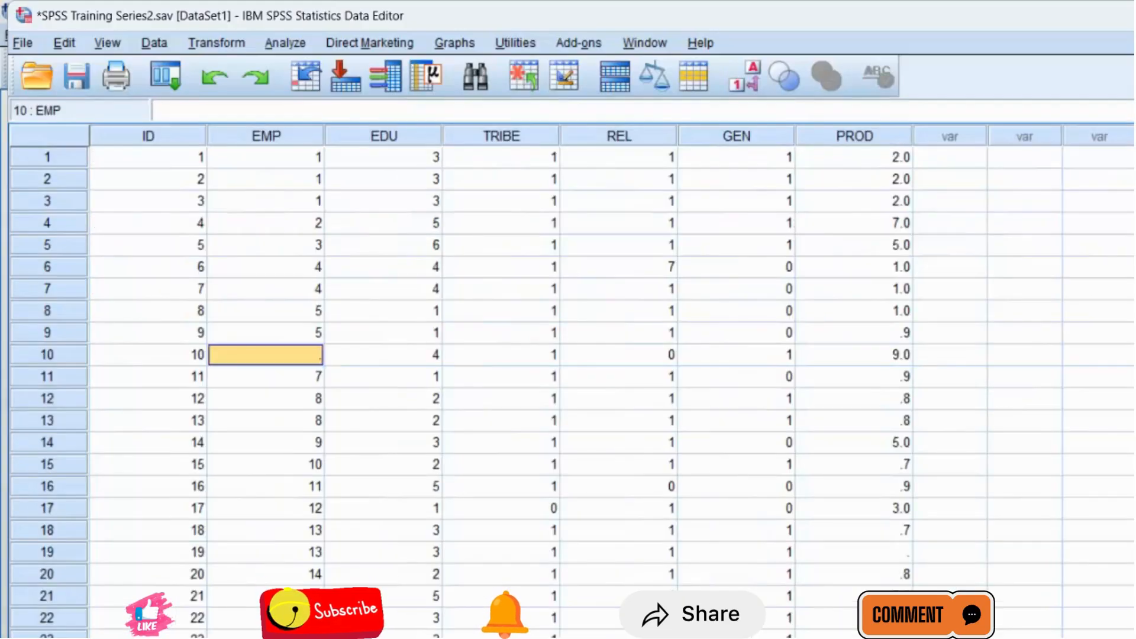
Show the data records and look through all cases for missing or invalid entries.
left_click(445, 398)
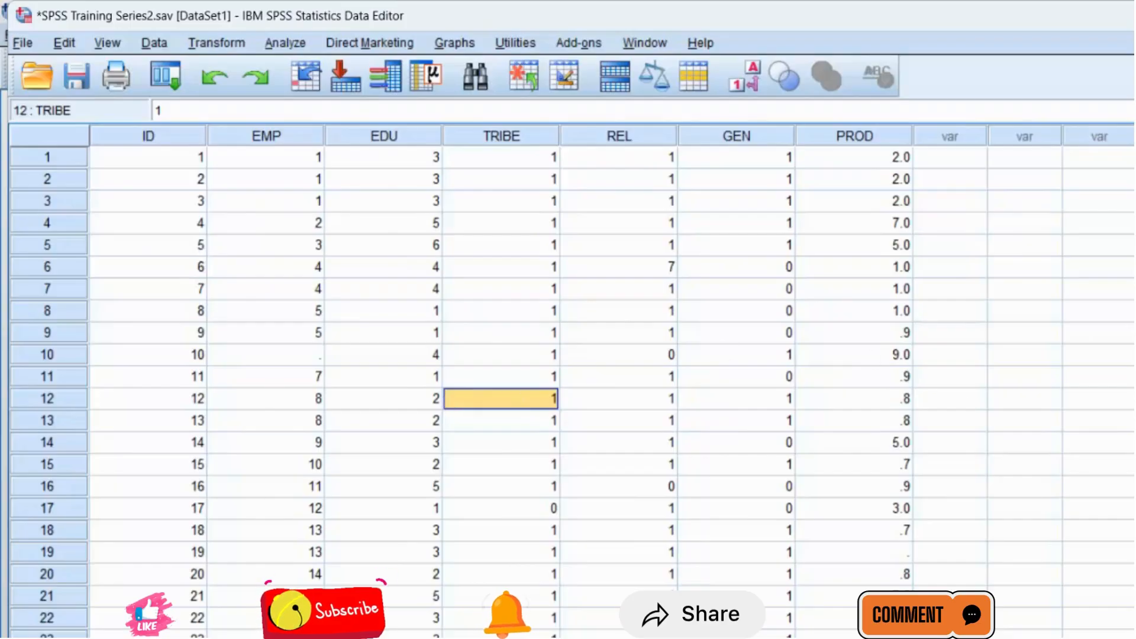
scroll(571, 392, "down", 10)
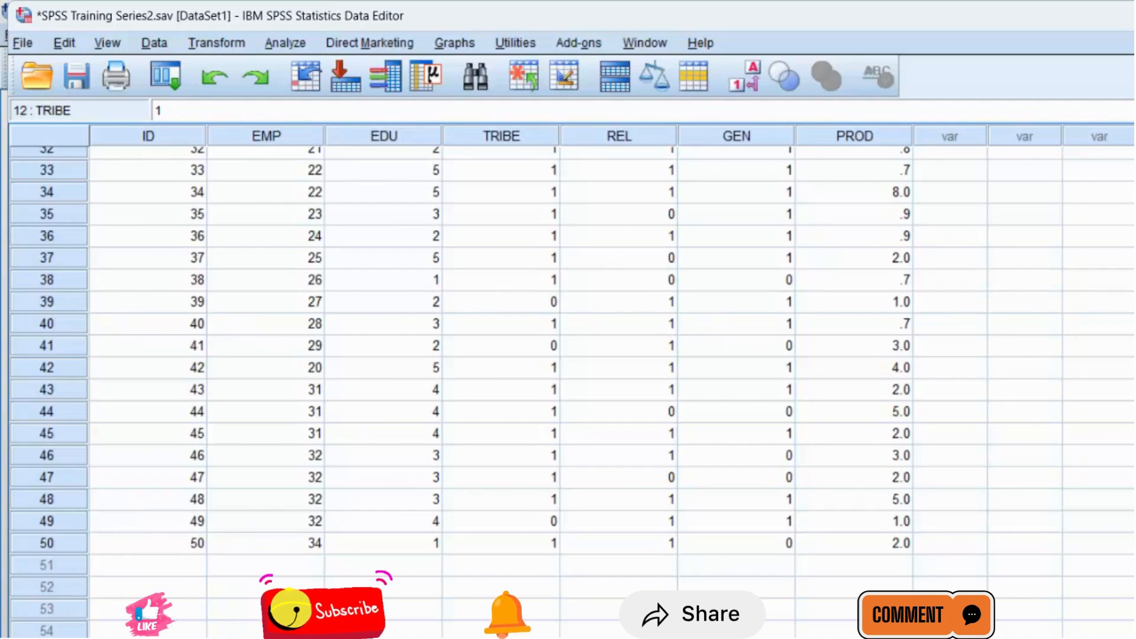
scroll(572, 393, "up", 3)
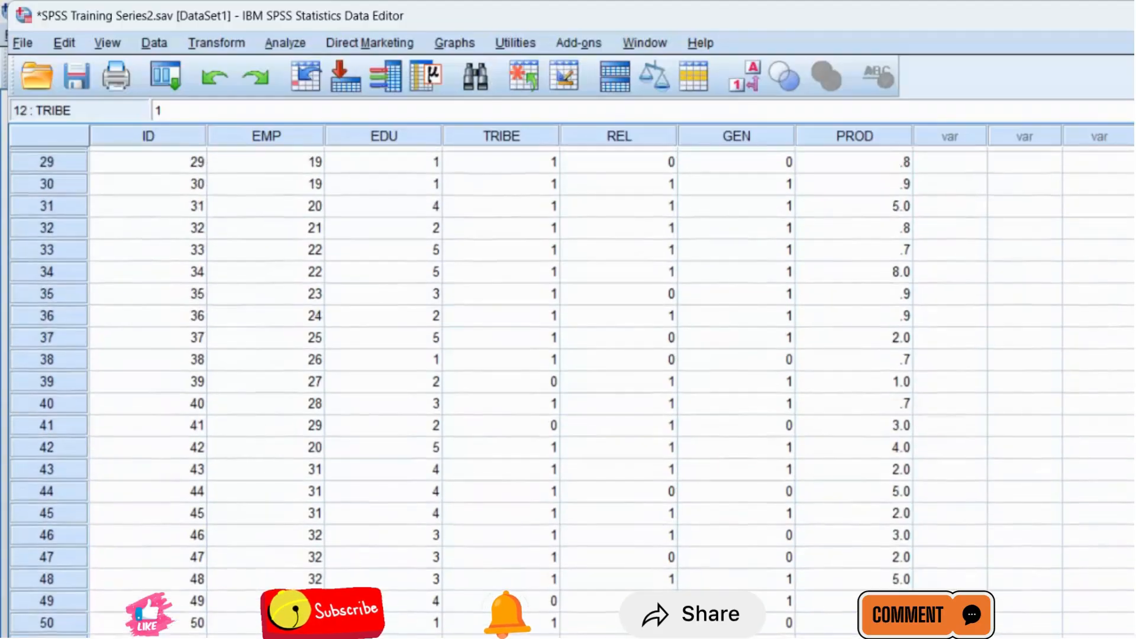
scroll(572, 392, "up", 2)
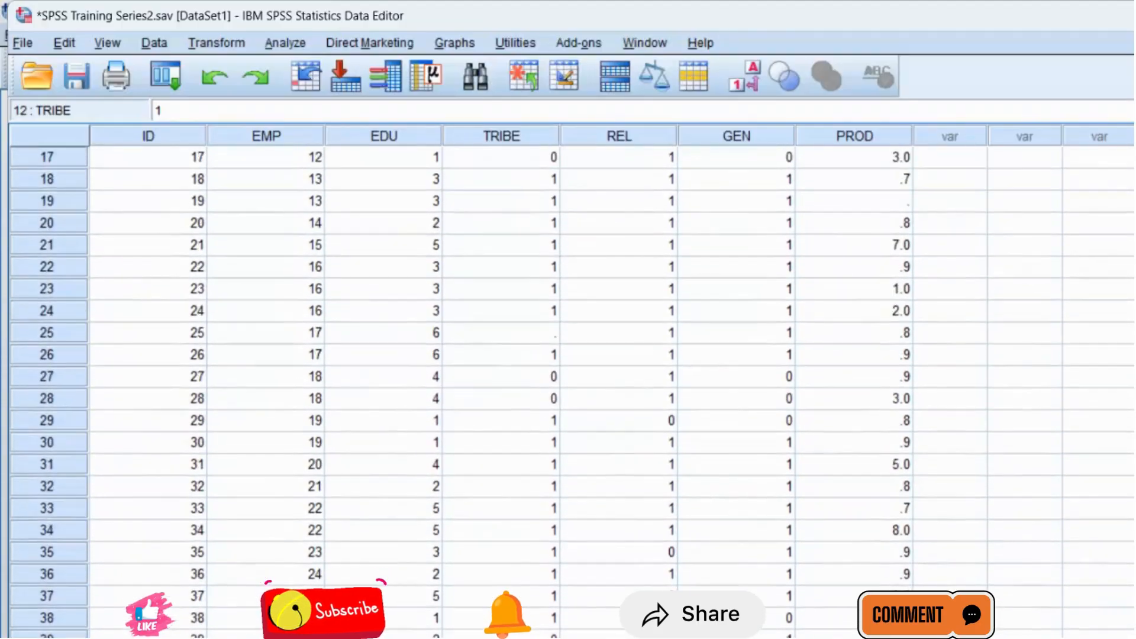
scroll(571, 392, "up", 2)
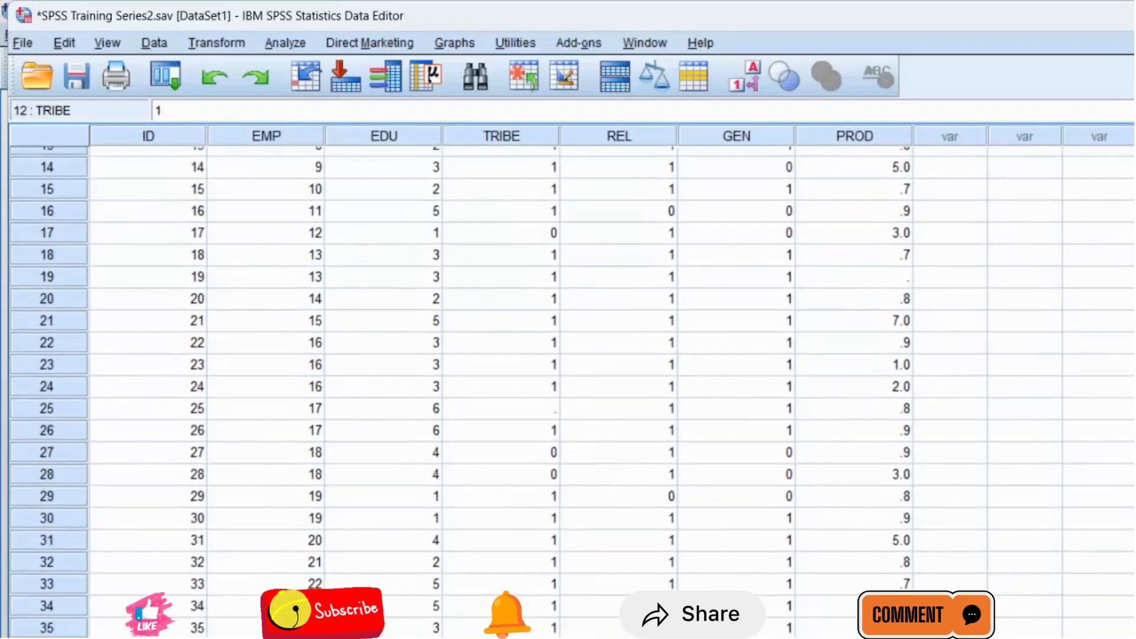
scroll(572, 393, "up", 4)
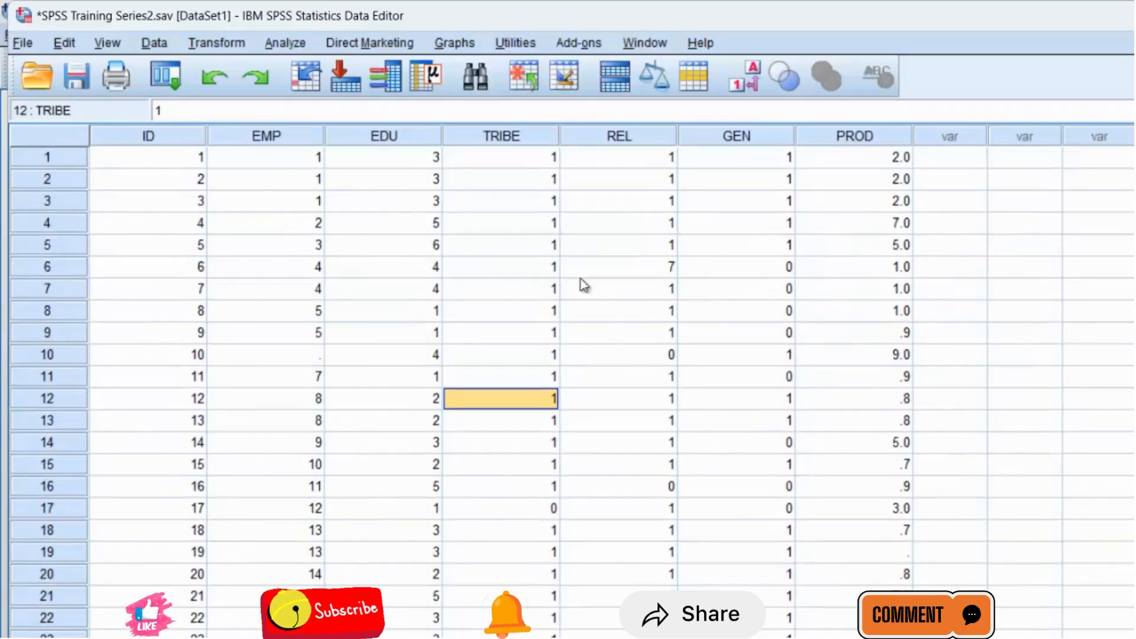
Inspect the empty cells in EMP row 10, PROD row 19 and TRIBE row 25, and select case 10.
left_click(316, 360)
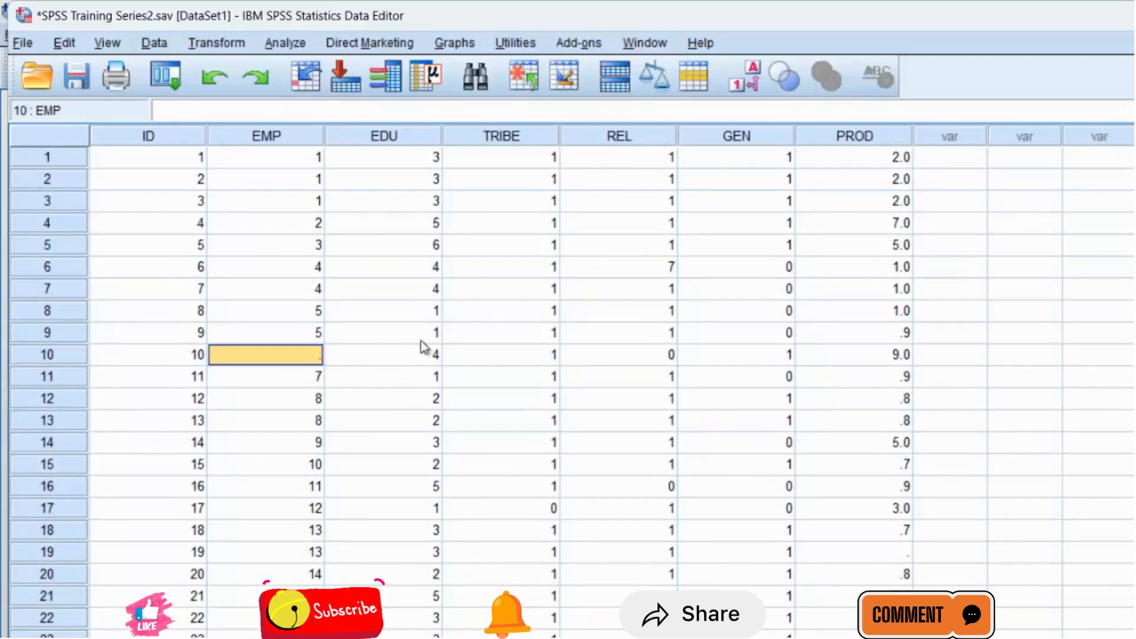
left_click(893, 552)
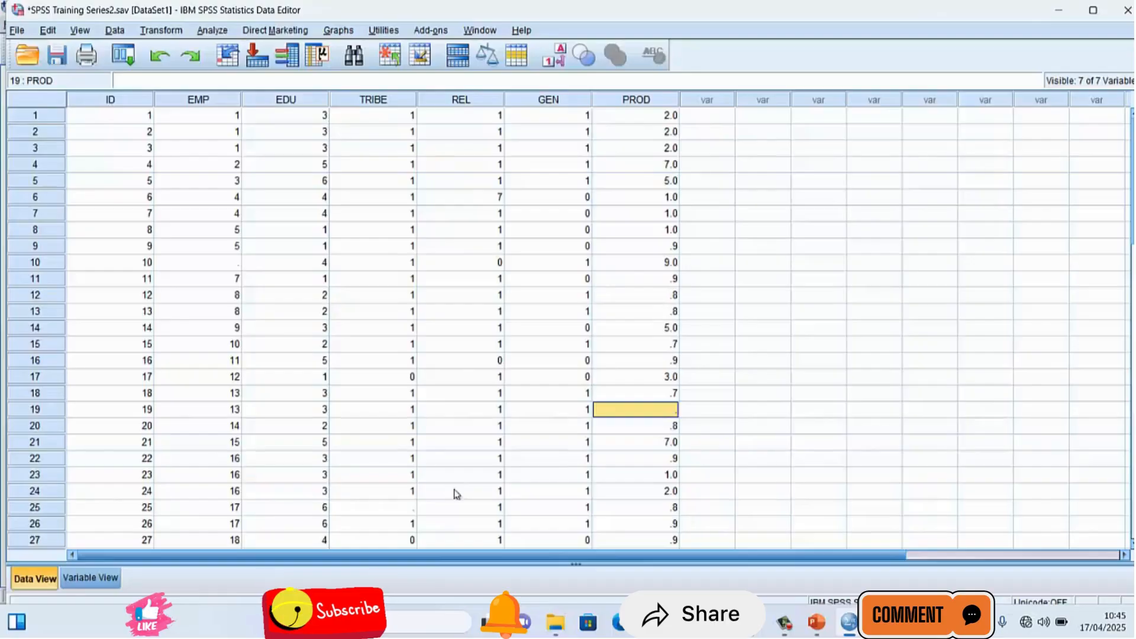
left_click(400, 509)
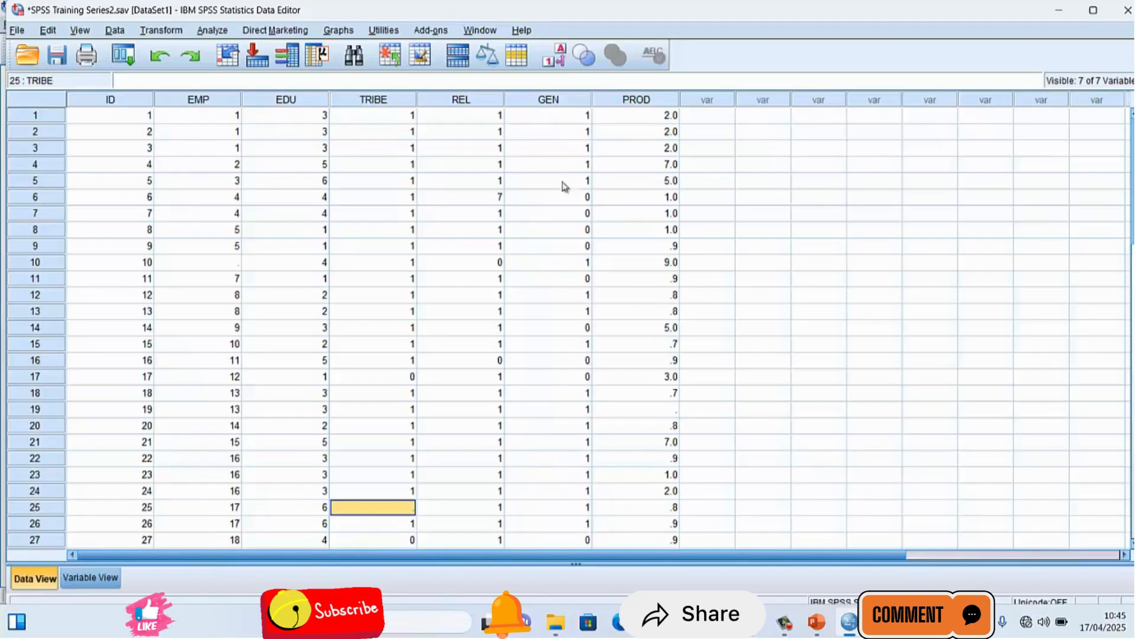
left_click(216, 261)
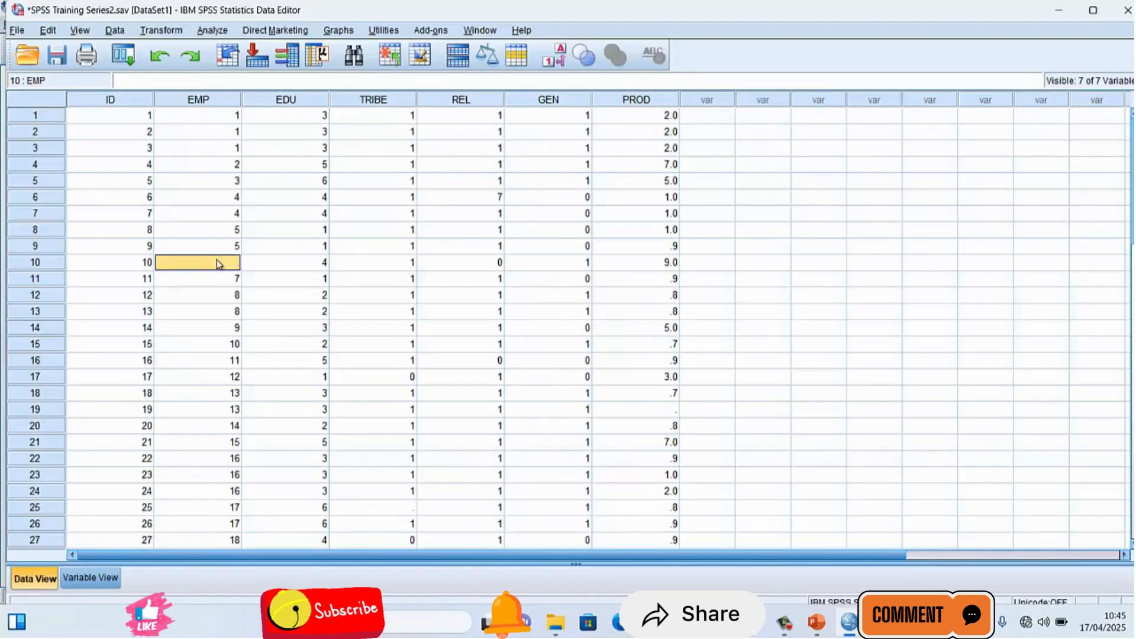
left_click(40, 267)
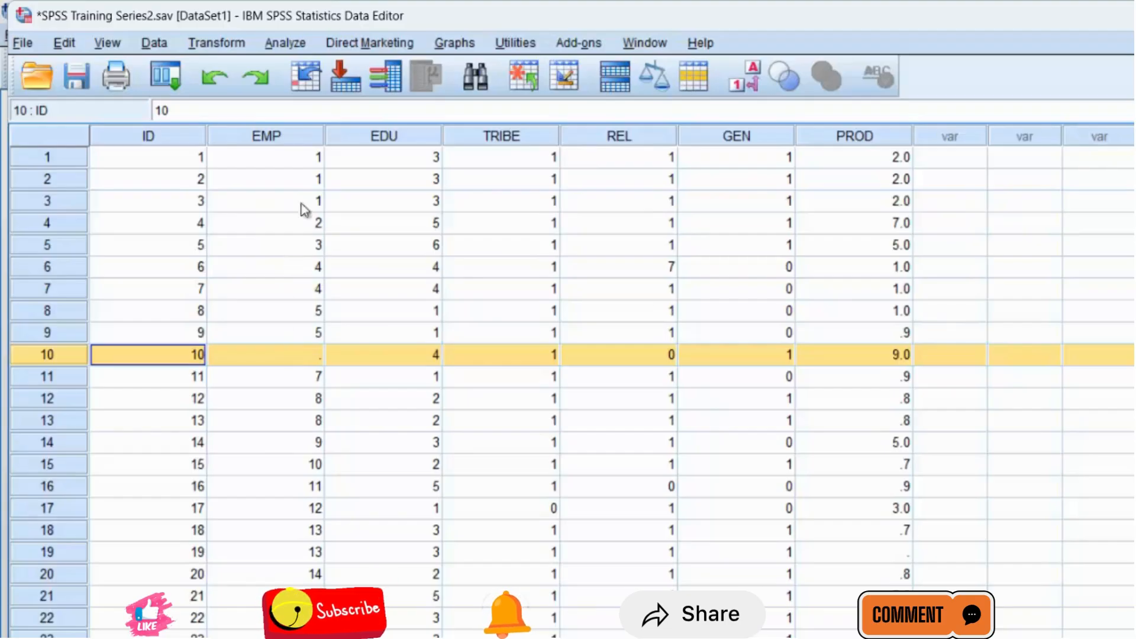
Run Frequencies with frequency tables for Employees, Education, Tribe, Religion, Gender and Productivity.
left_click(298, 45)
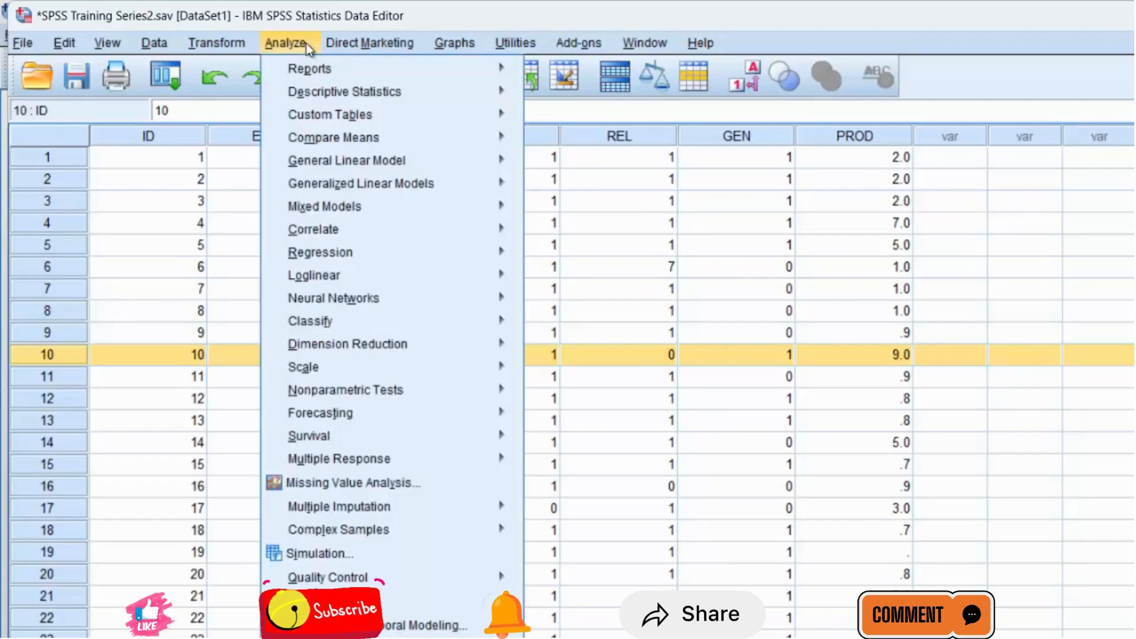
mouse_move(386, 90)
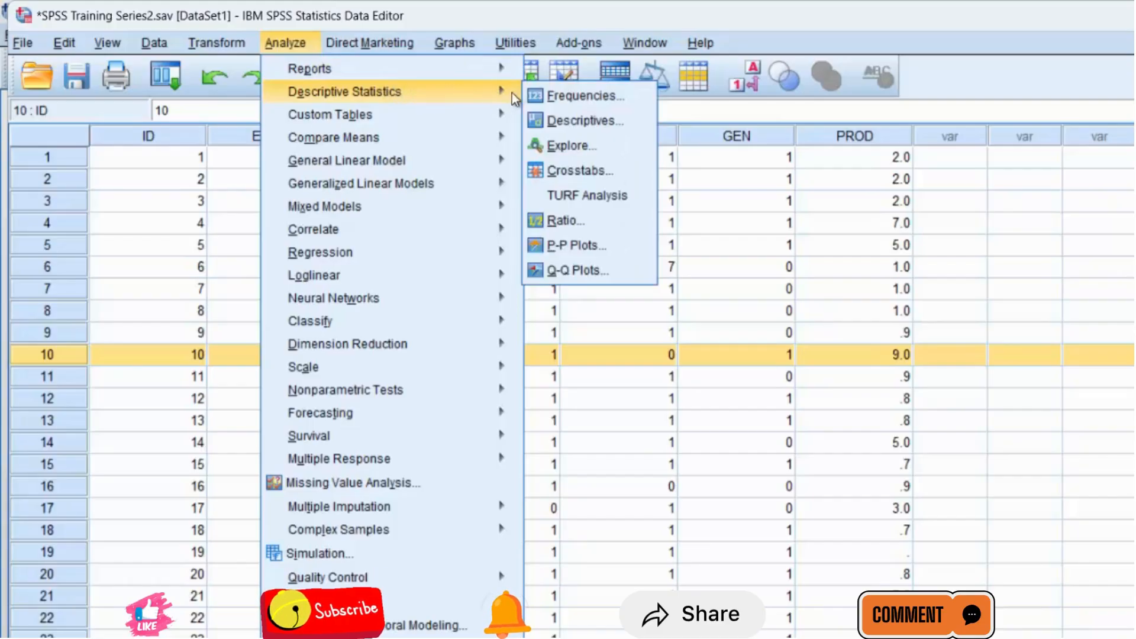
left_click(552, 93)
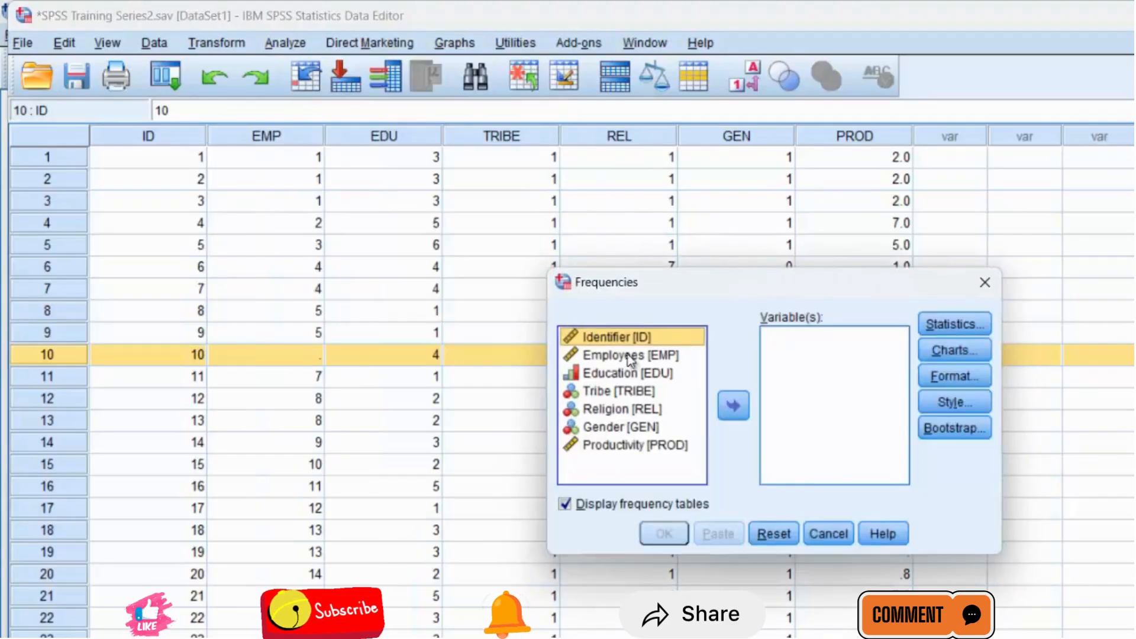
left_click(630, 357)
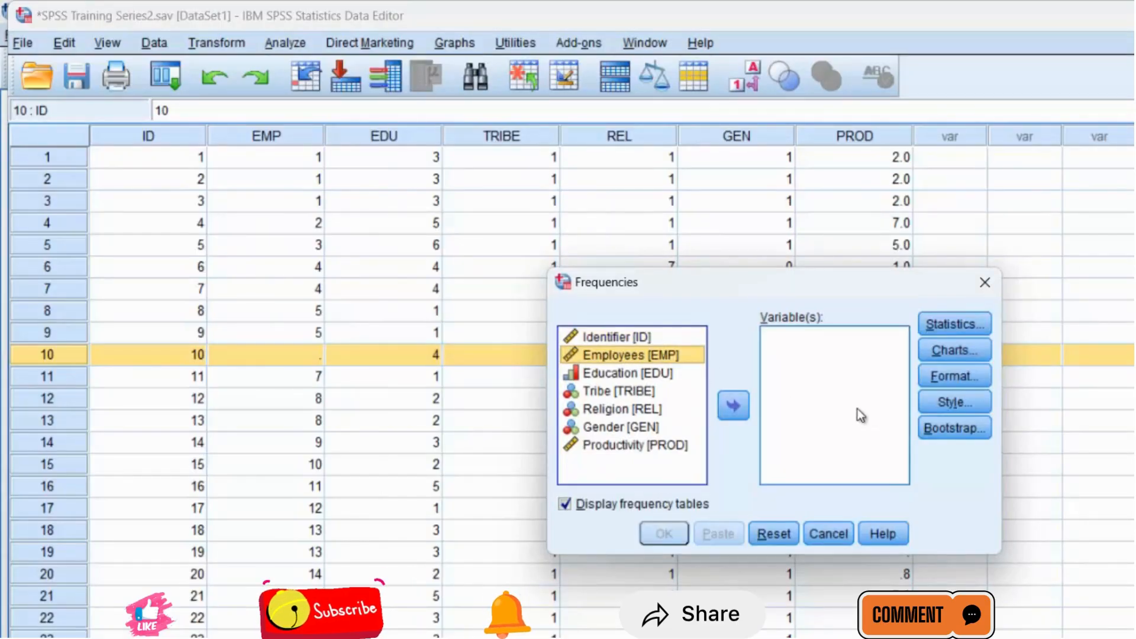
left_click(732, 405)
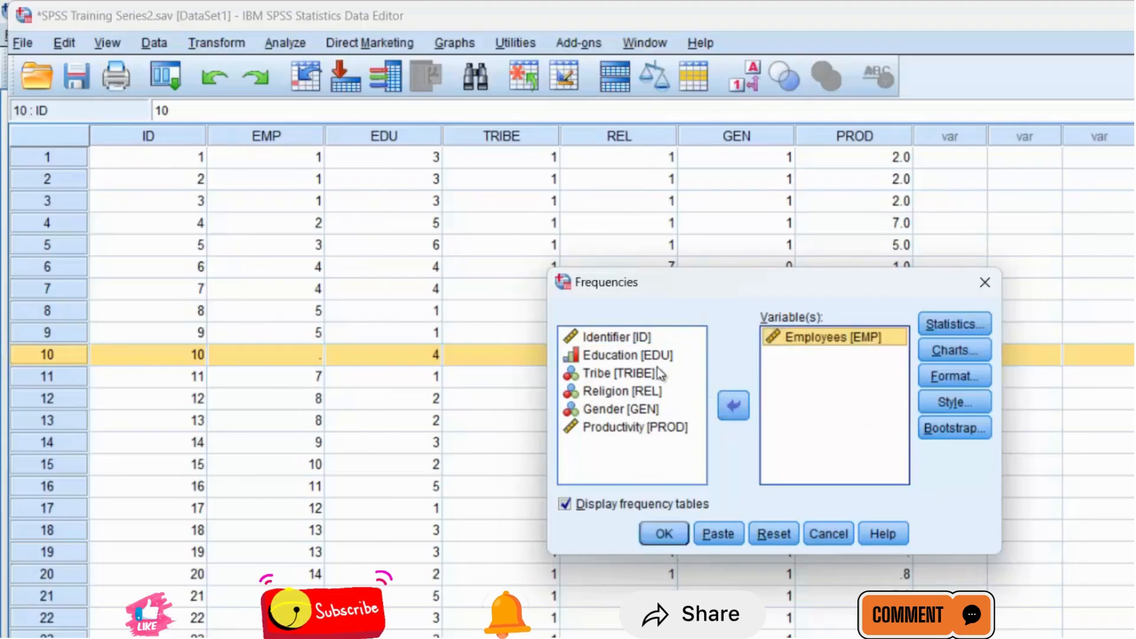
left_click(642, 356)
left_click_drag(642, 356, 662, 427)
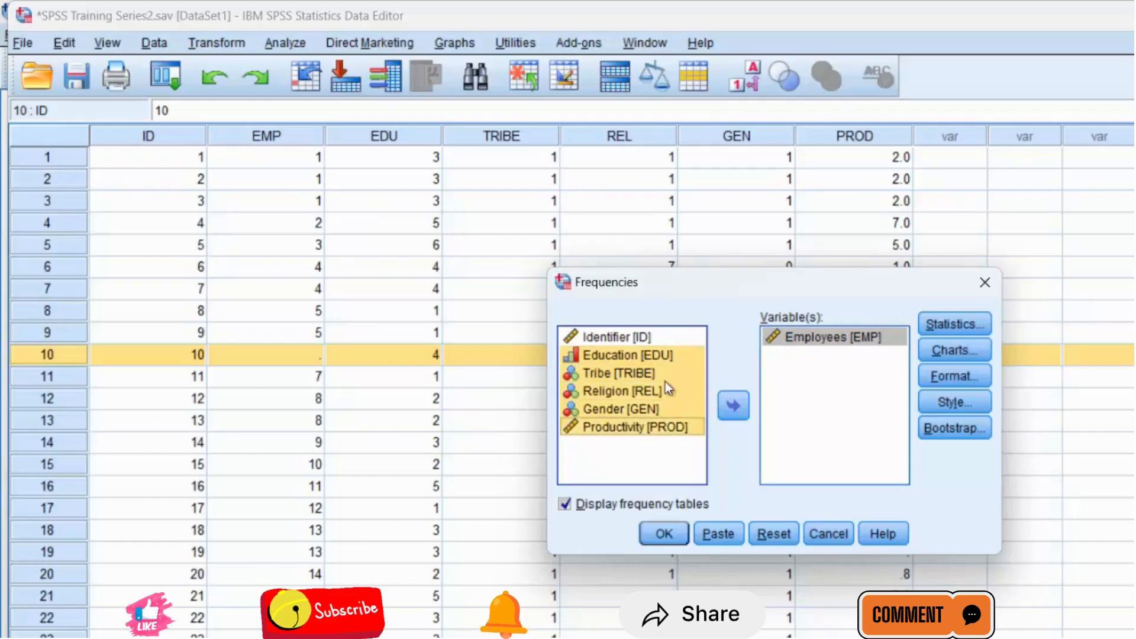
left_click(738, 413)
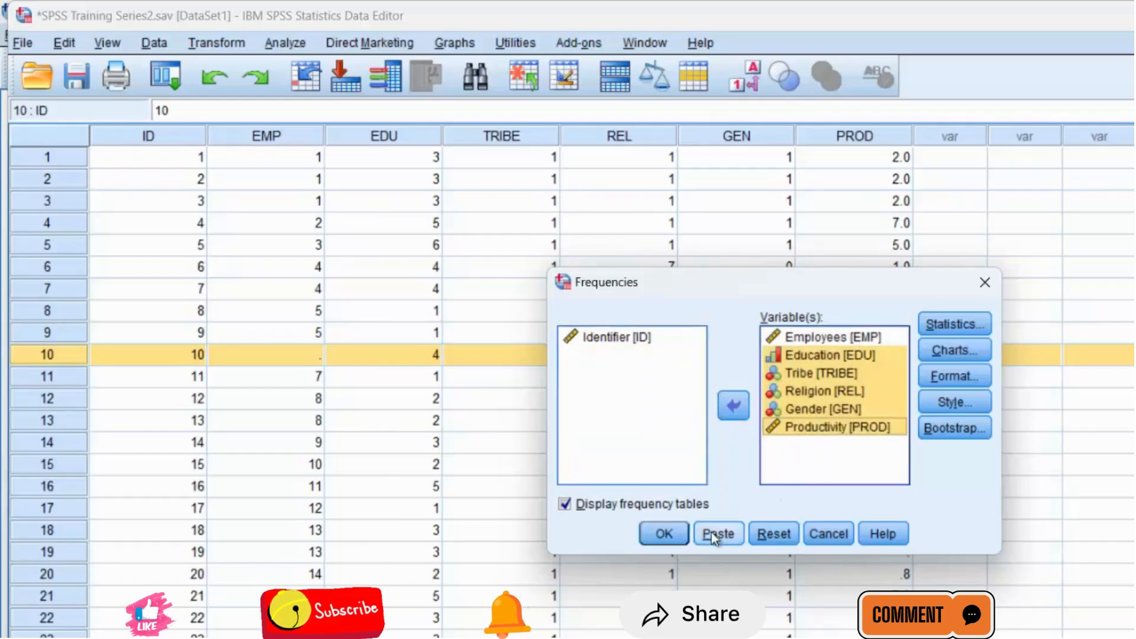
left_click(672, 536)
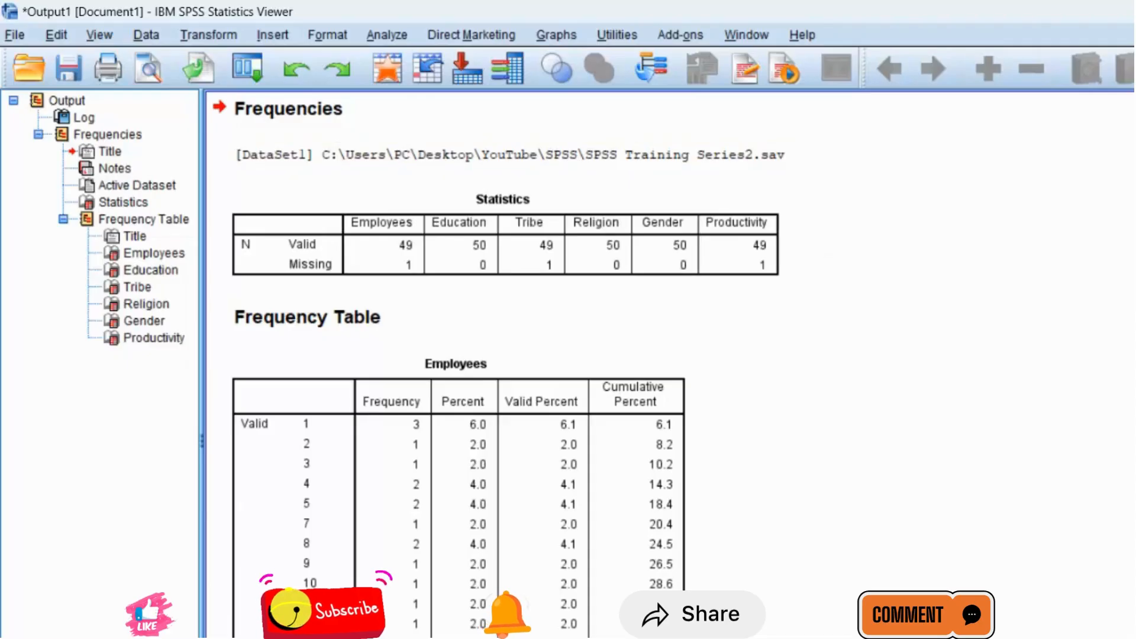
Examine the Employees, Education and Tribe frequency tables for missing and unlabelled values.
scroll(456, 364, "down", 10)
scroll(455, 364, "down", 5)
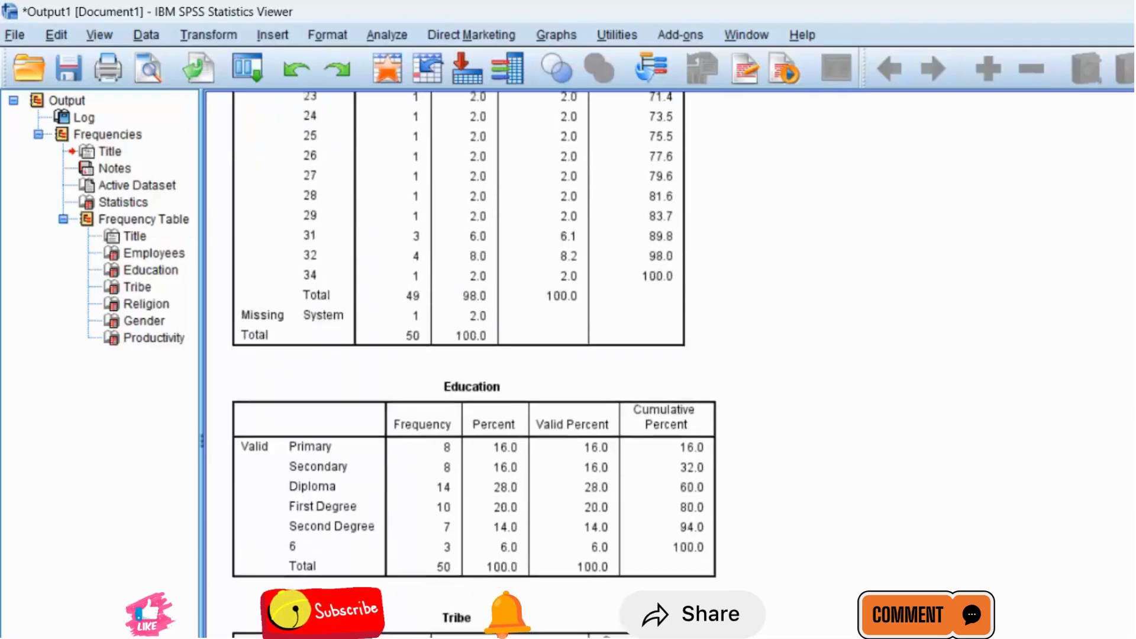
left_click(513, 431)
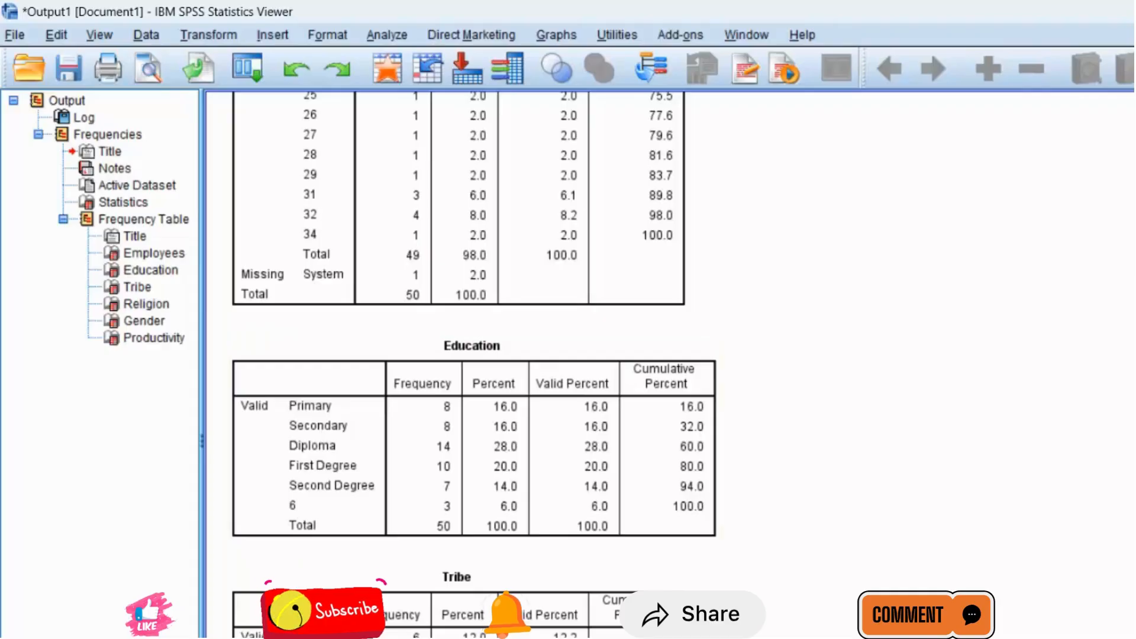
scroll(1123, 536, "down", 5)
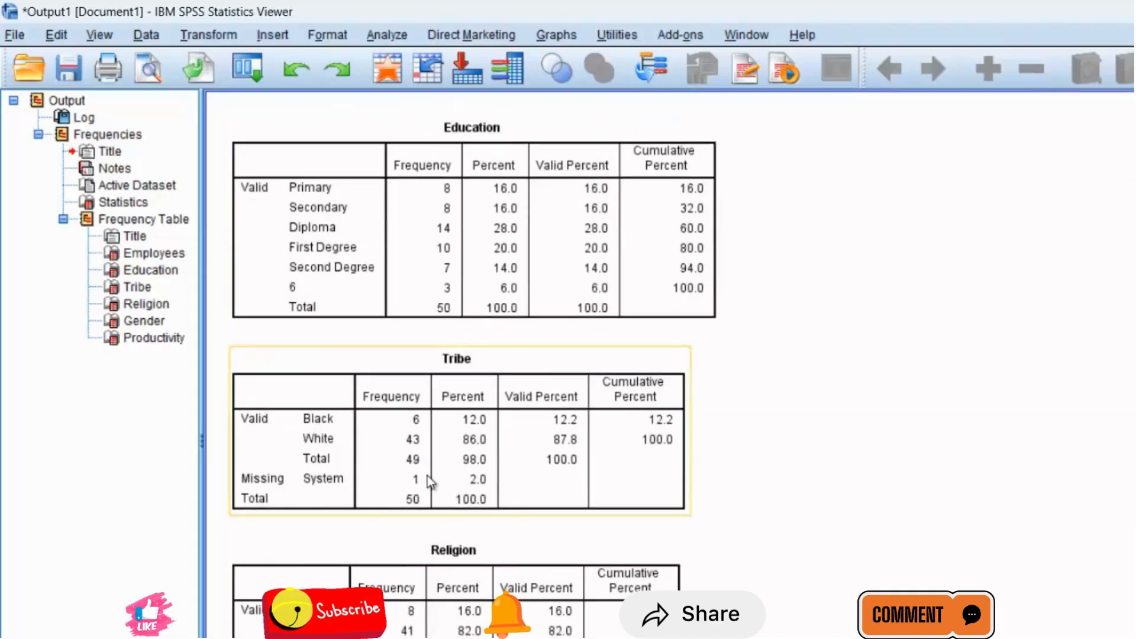
Examine the Religion, Gender and Productivity frequency tables, and close the output without saving it.
left_click(370, 568)
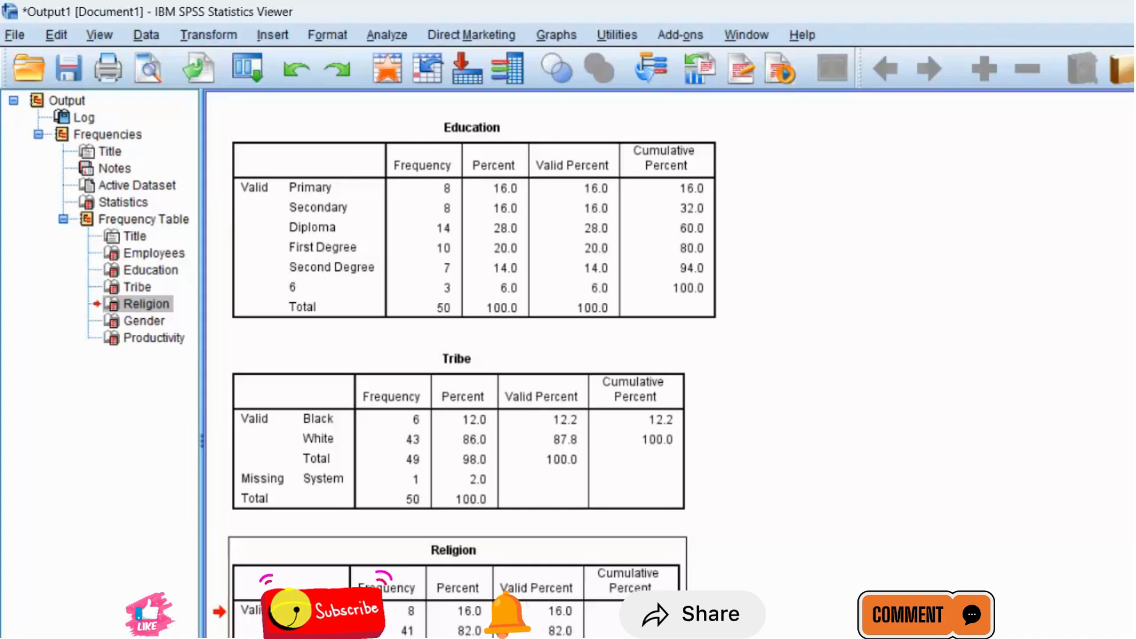
scroll(463, 373, "down", 3)
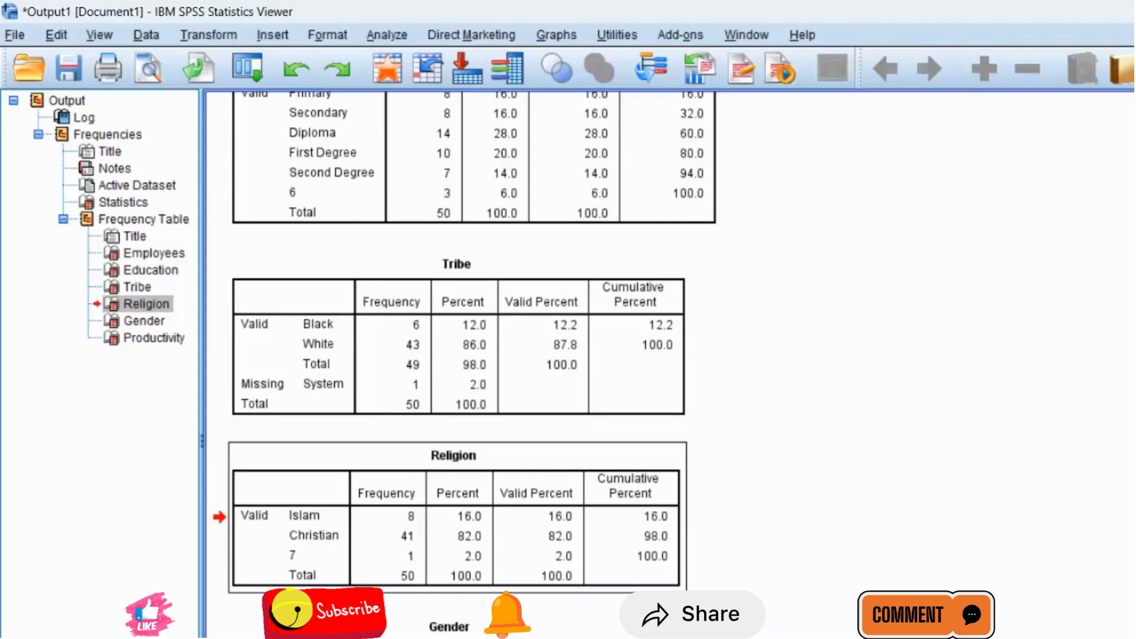
scroll(464, 361, "down", 10)
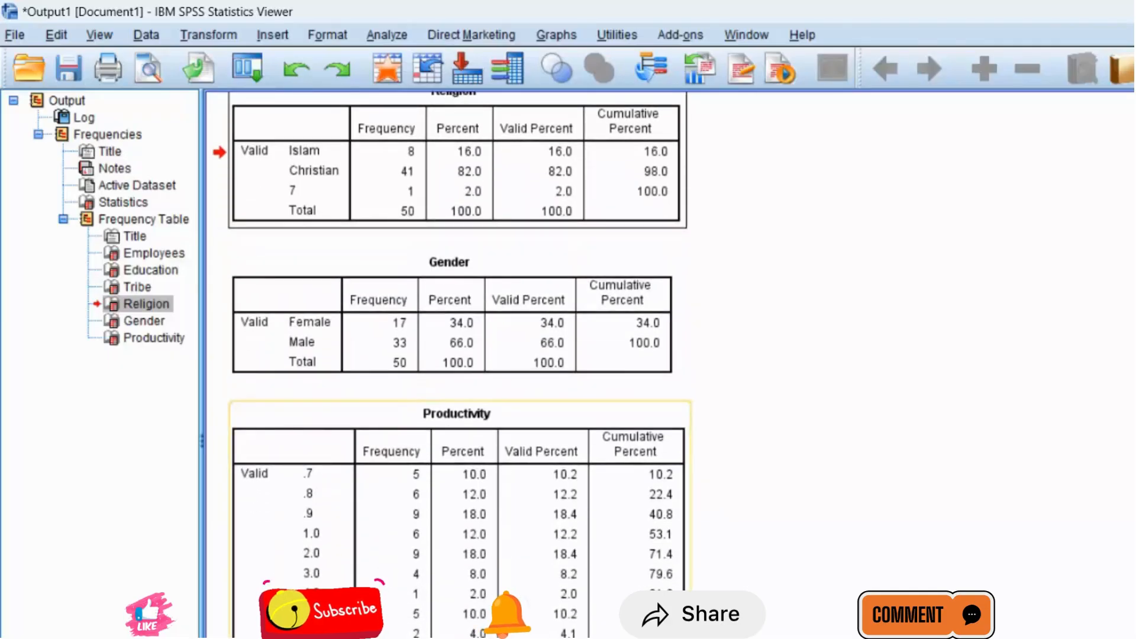
left_click(460, 514)
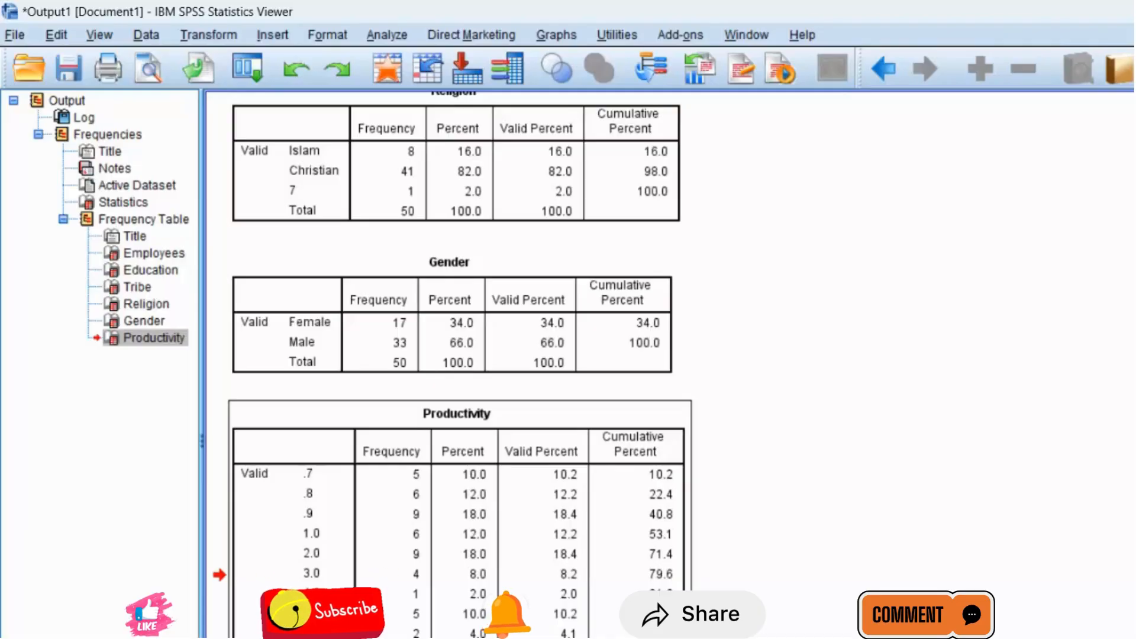
left_click(296, 188)
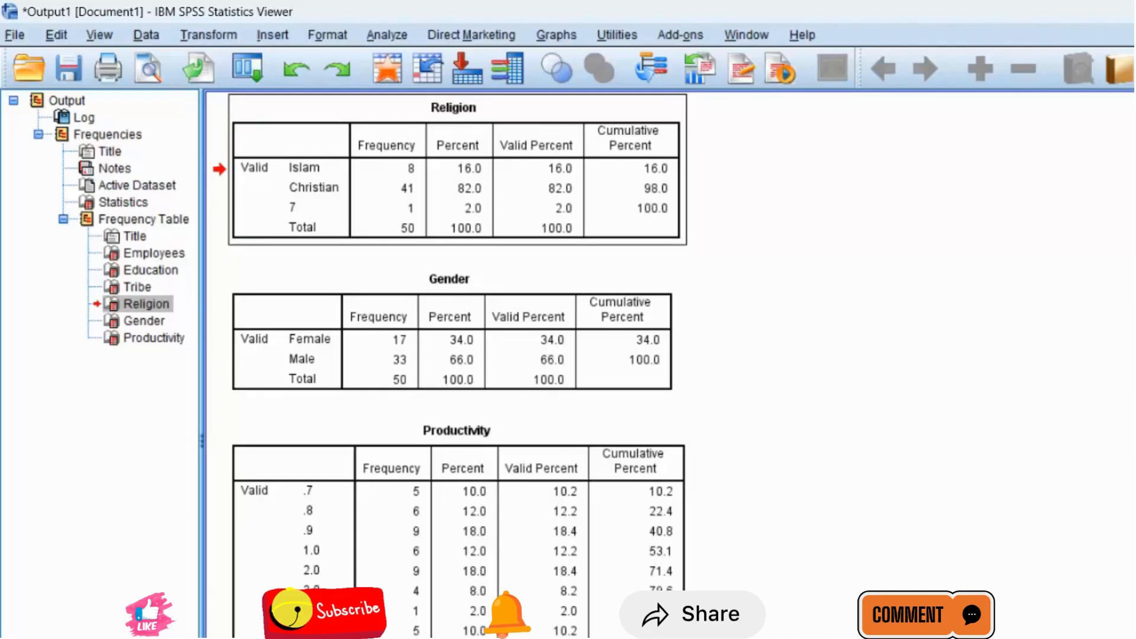
key("alt+F4")
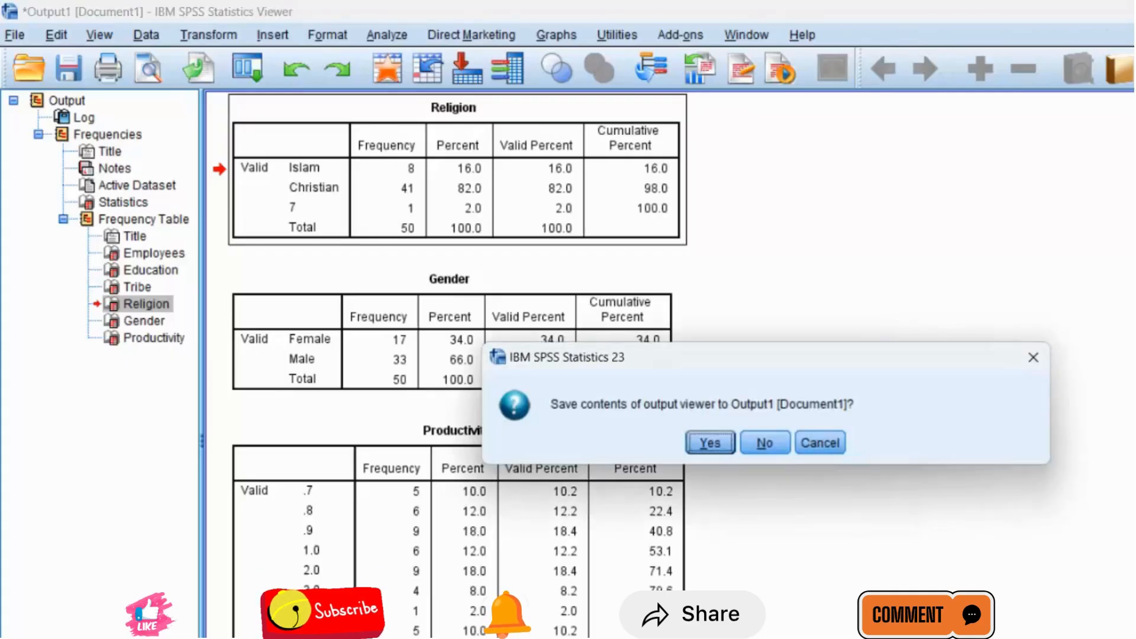
left_click(784, 444)
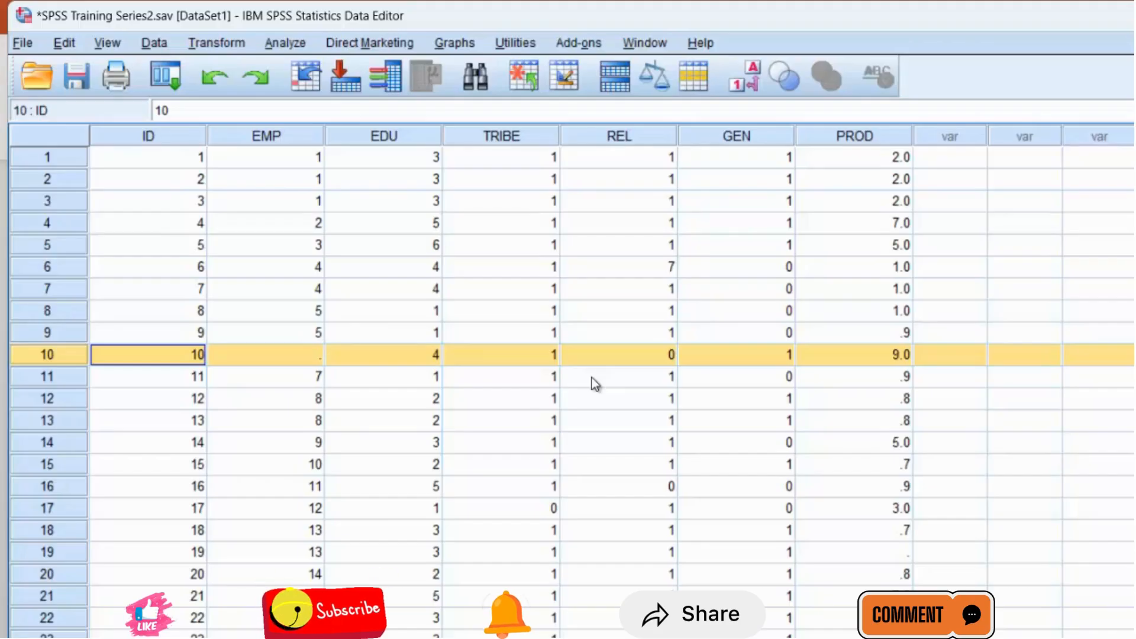
Start defining a simple boxplot whose chart data are summaries of separate variables.
left_click(457, 47)
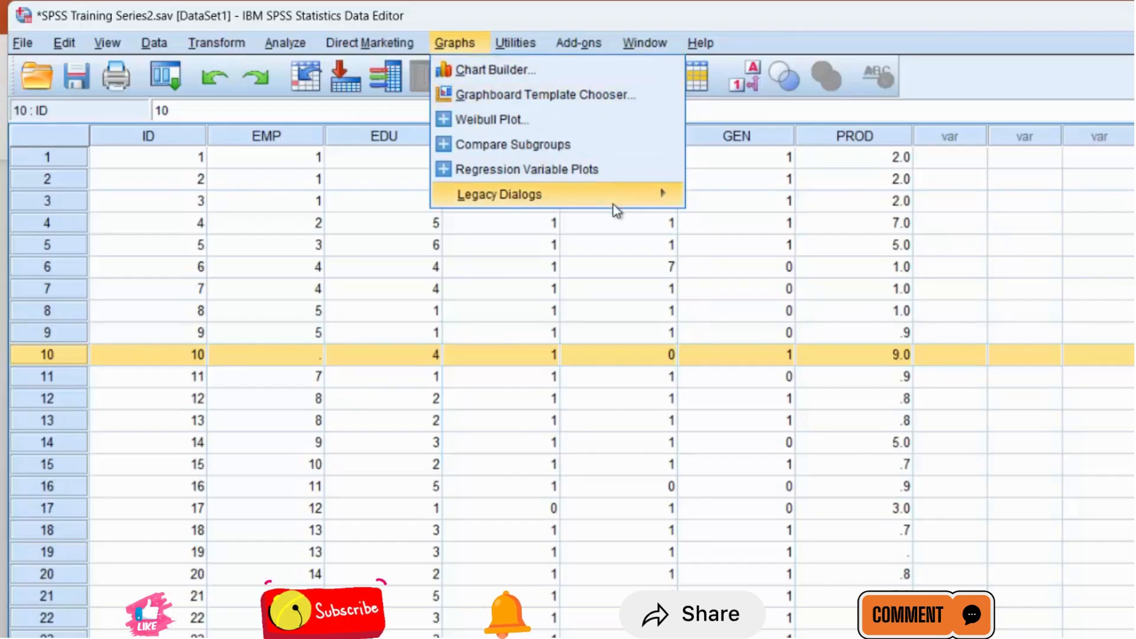
mouse_move(616, 203)
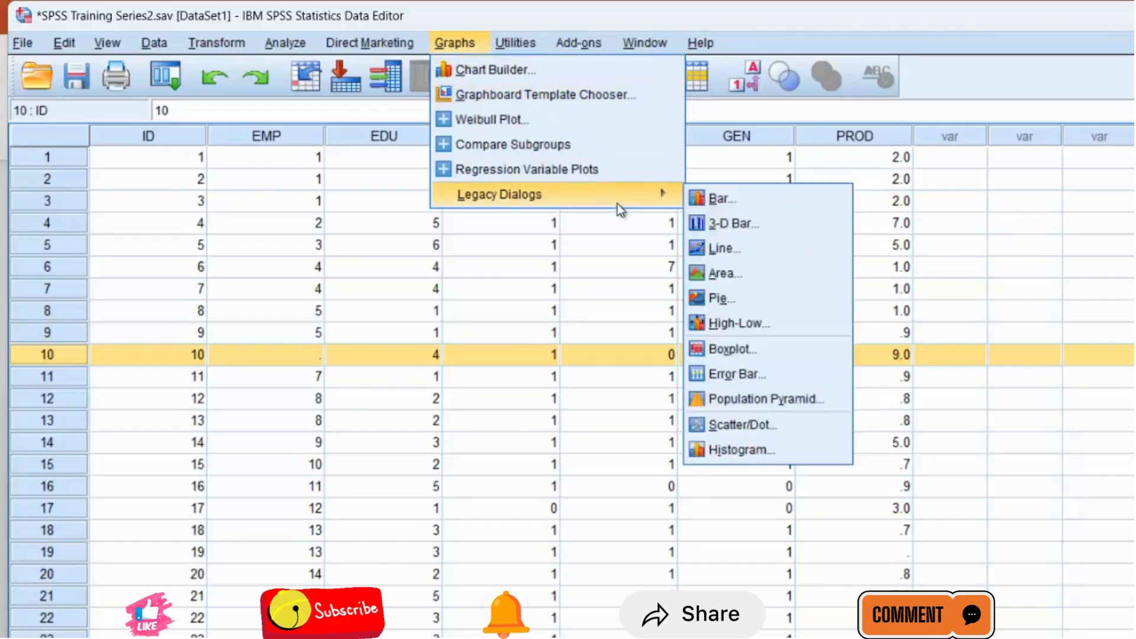
left_click(749, 352)
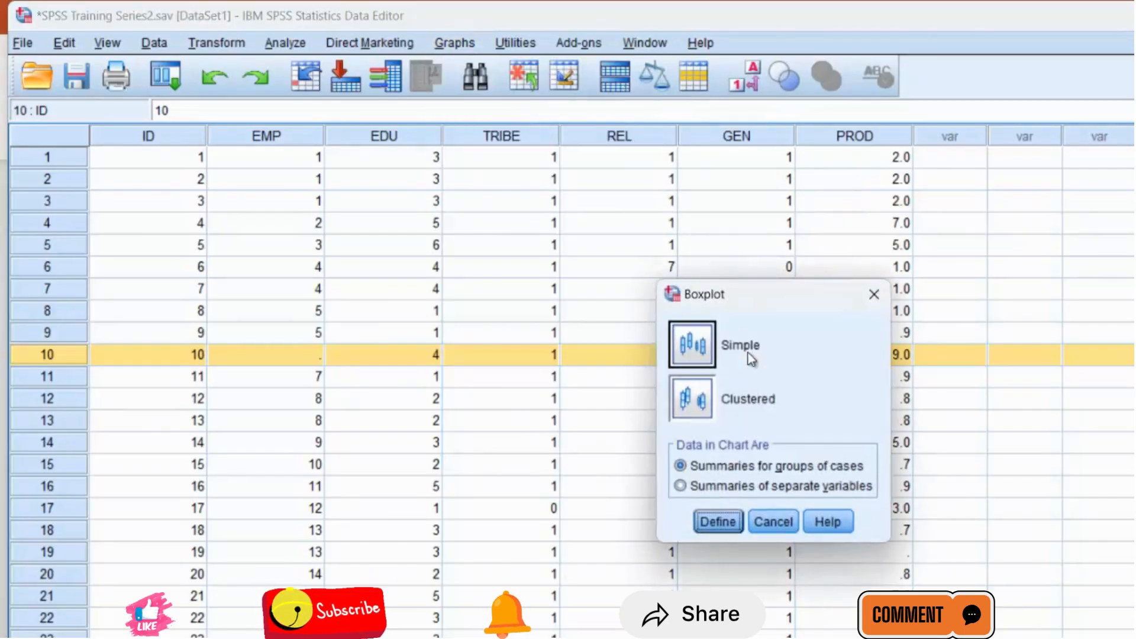
left_click(693, 352)
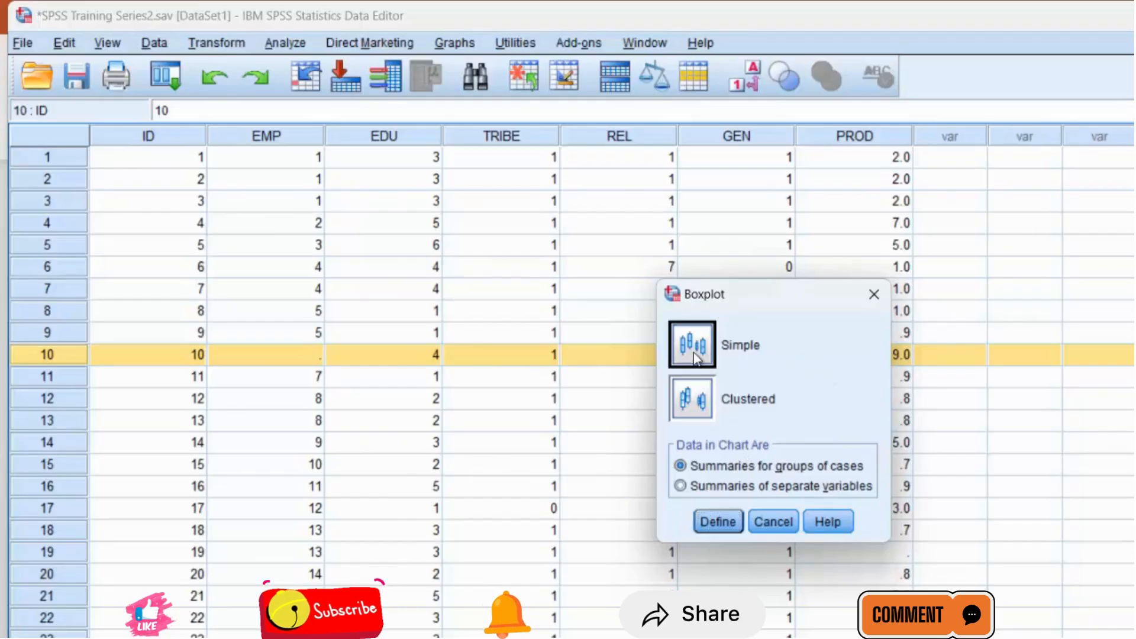
left_click(681, 486)
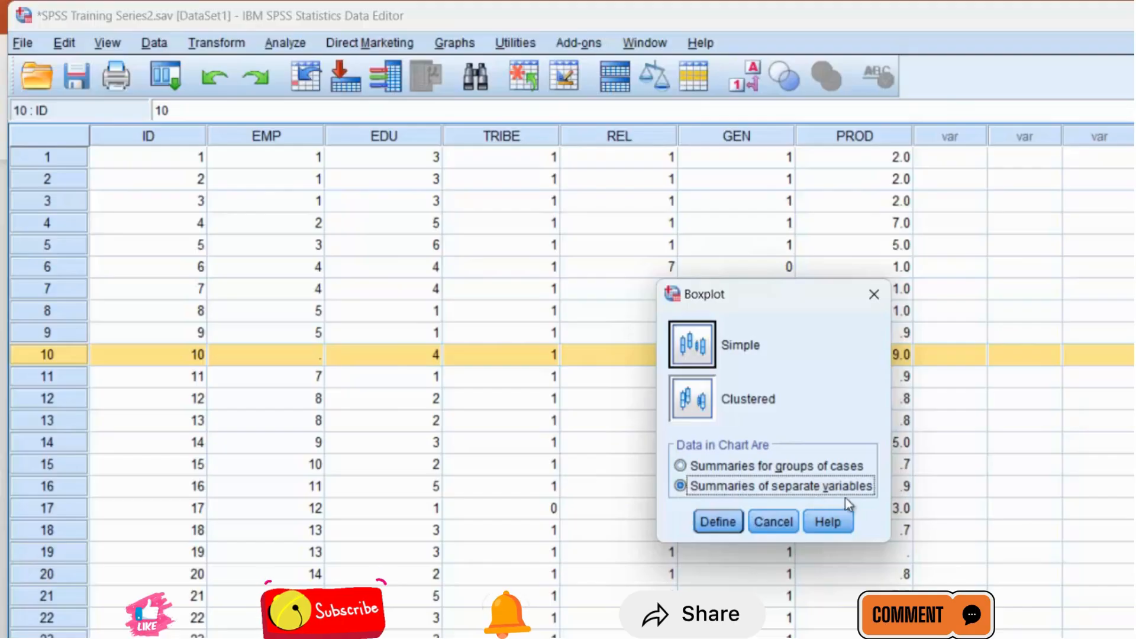
left_click(729, 521)
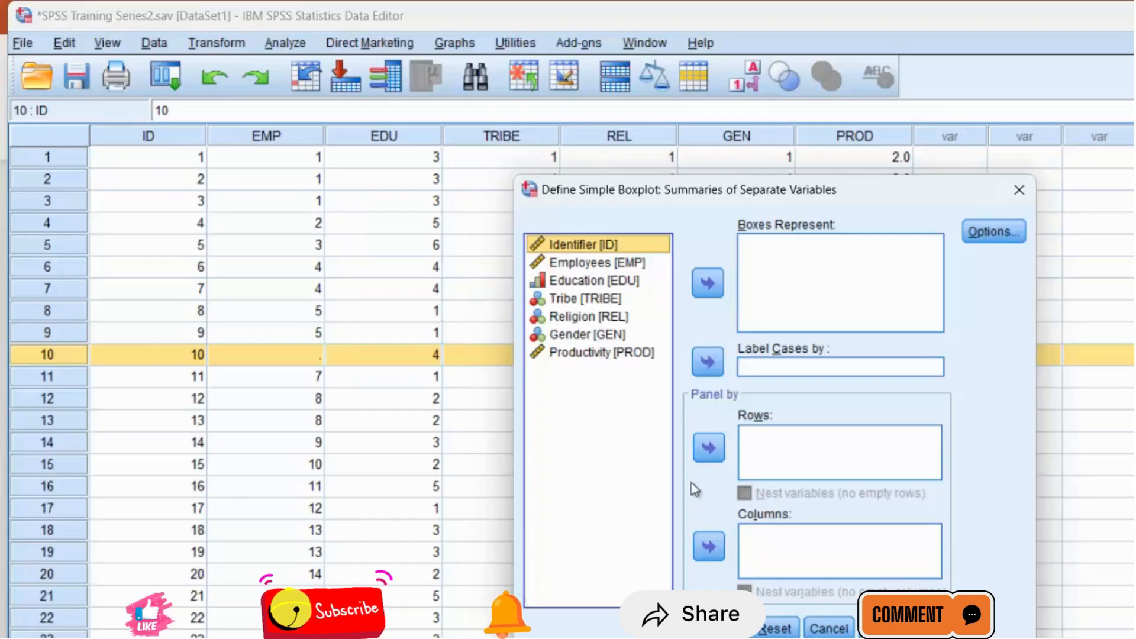
Set Employees and Productivity as the variables the boxes represent, and generate the boxplot.
left_click(601, 263)
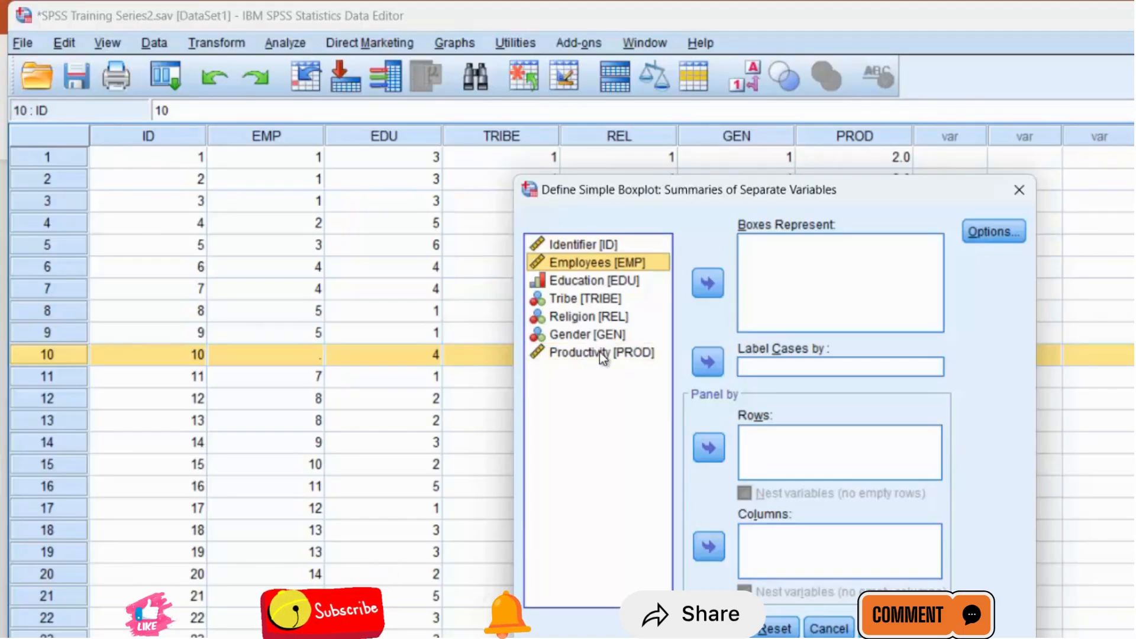
left_click(599, 352)
left_click(599, 265)
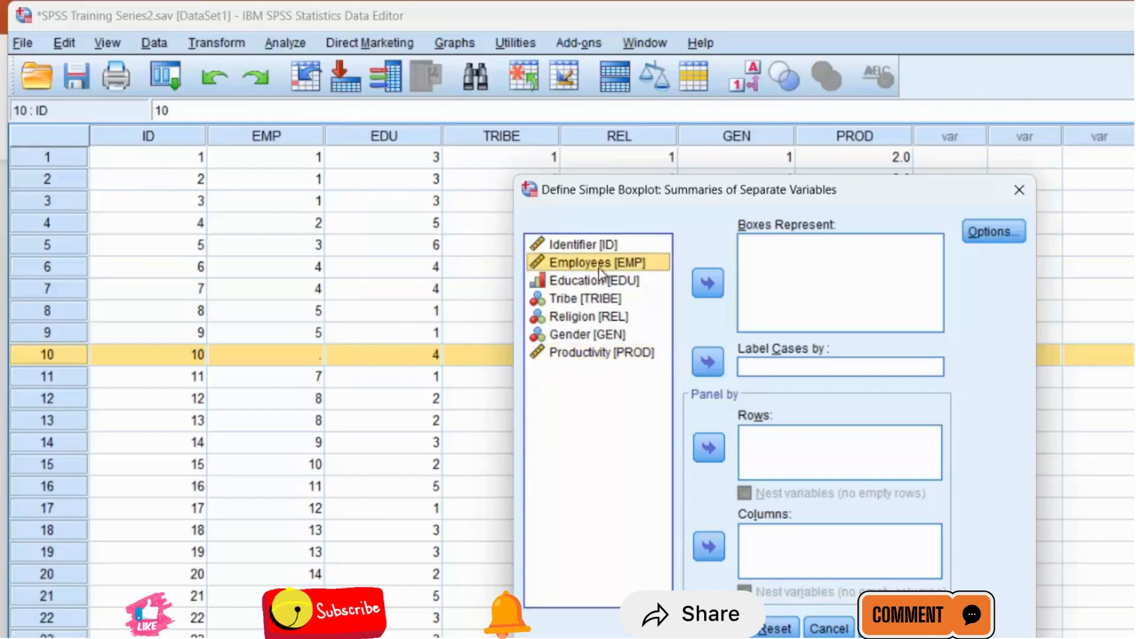
left_click(707, 284)
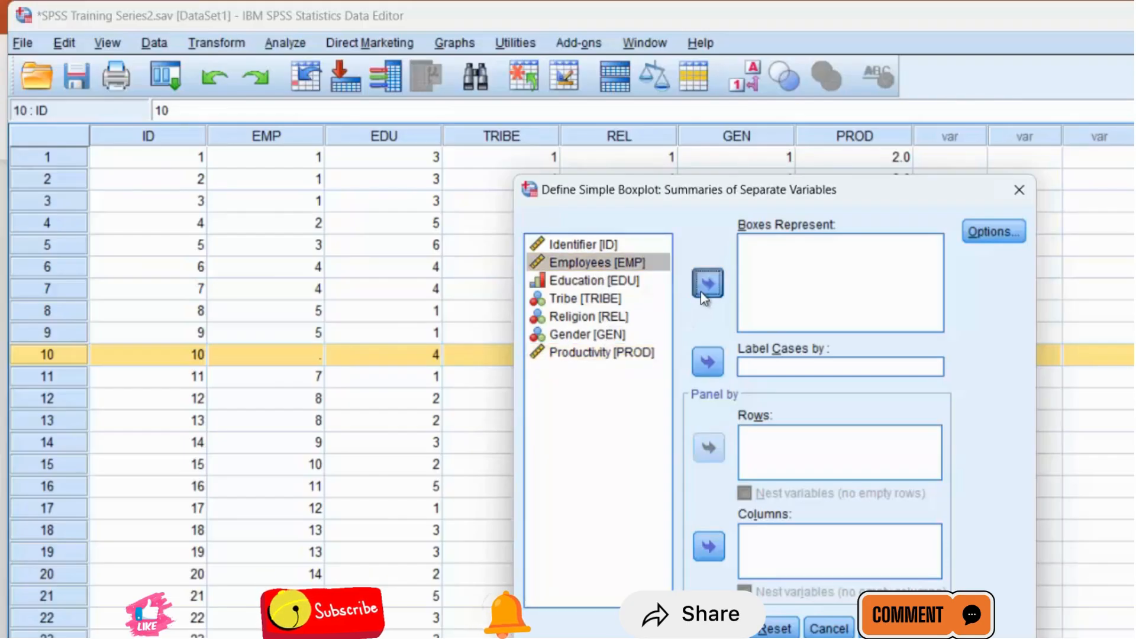
left_click(629, 338)
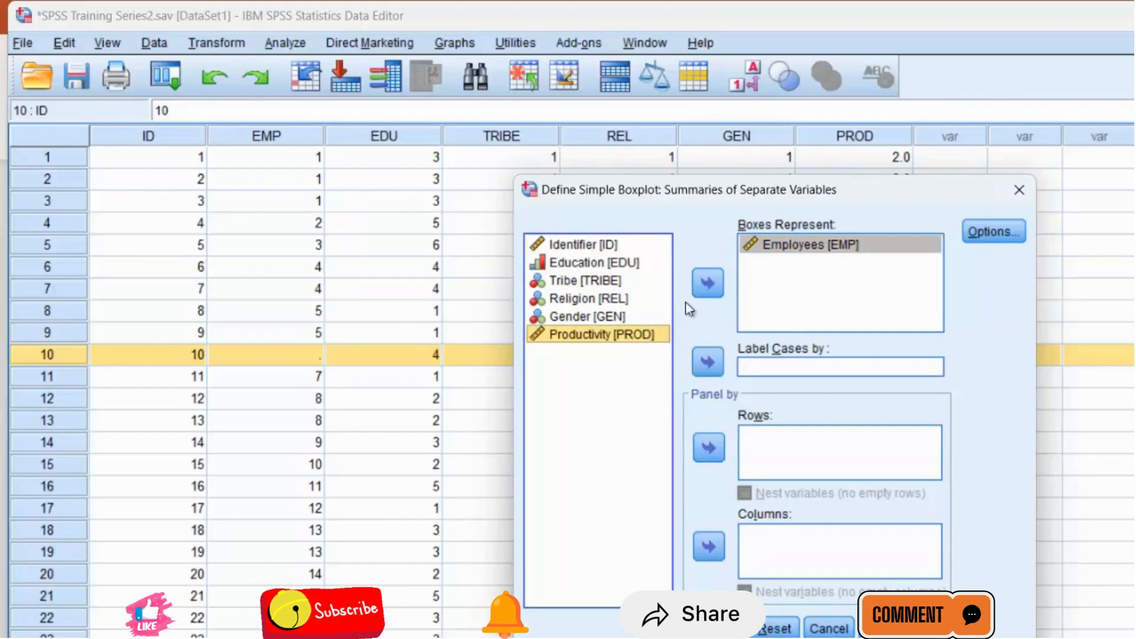
left_click(710, 281)
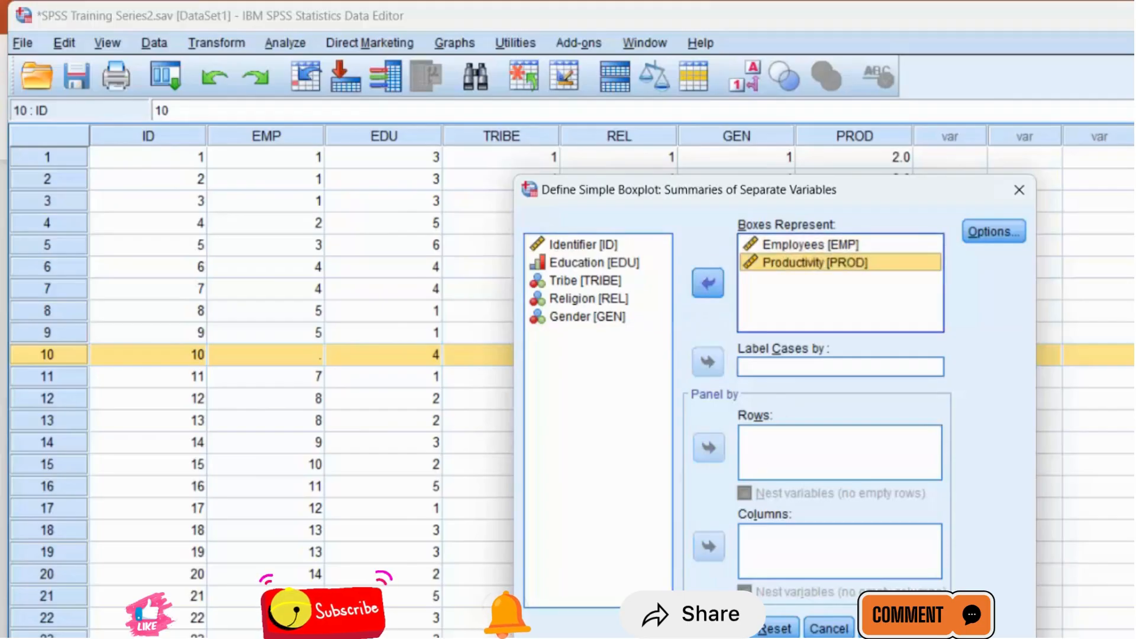
left_click(675, 628)
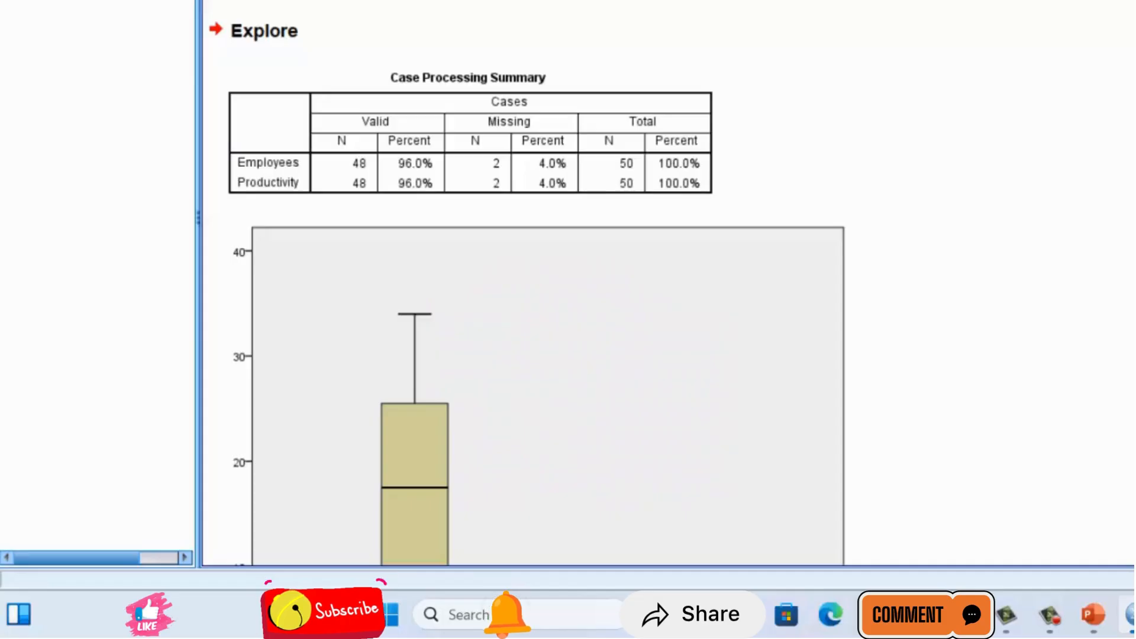
Examine the Employees and Productivity boxplot for outliers, and select flagged case 21 in the data to check its PROD value.
scroll(536, 296, "down", 3)
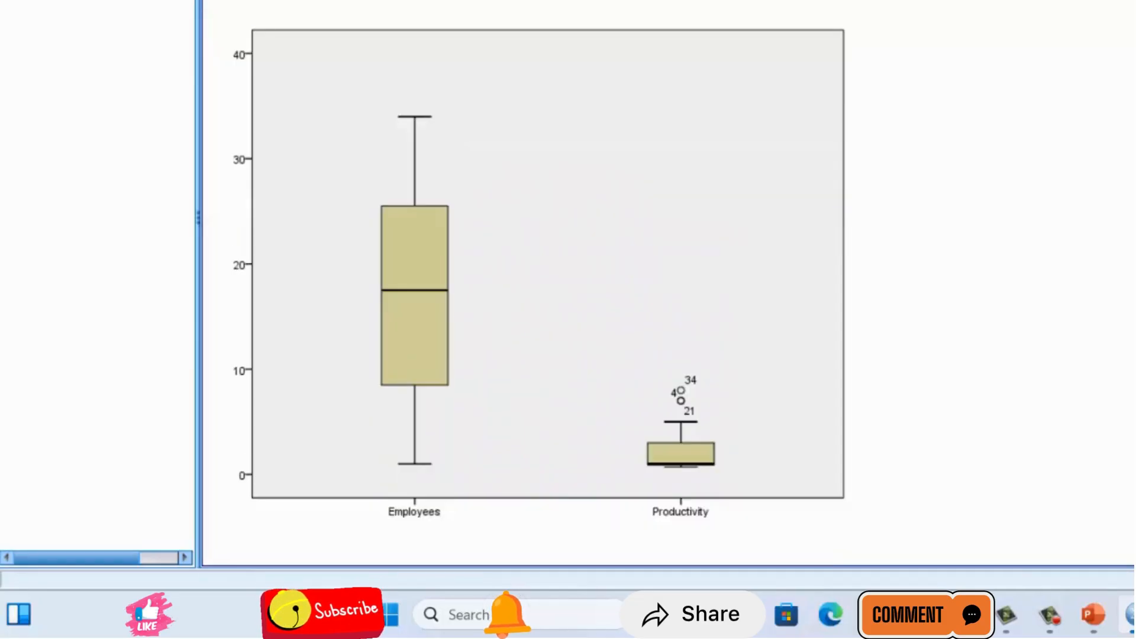
left_click(404, 520)
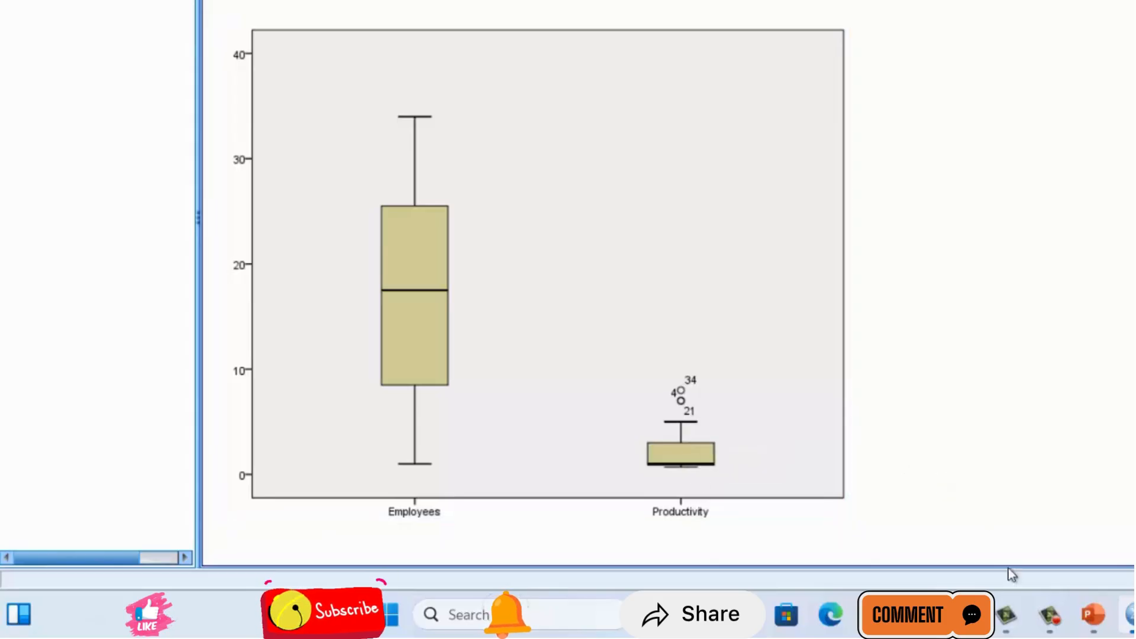
mouse_move(1050, 615)
left_click(1044, 530)
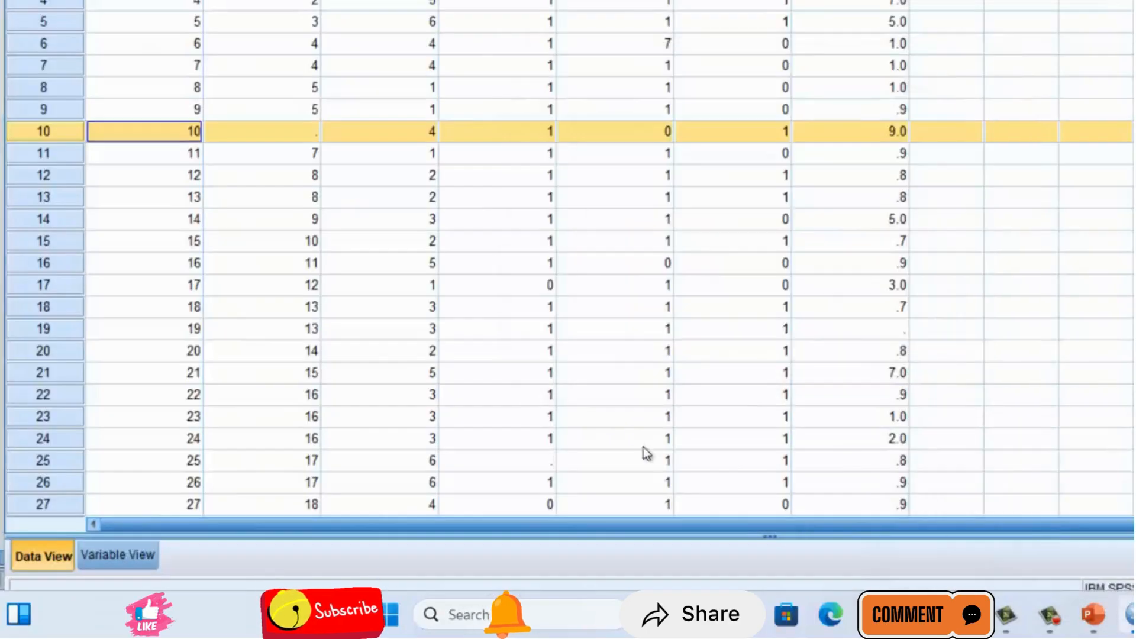
left_click(55, 374)
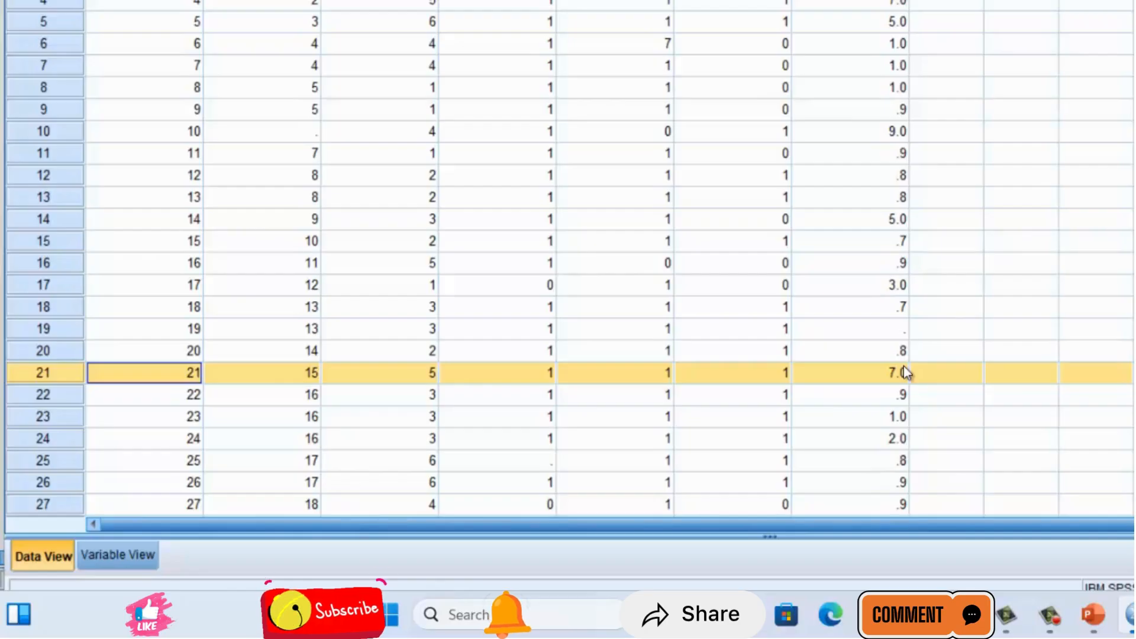
Recheck the Productivity outlier labels in the boxplot, and select flagged case 4 in the data.
mouse_move(1049, 615)
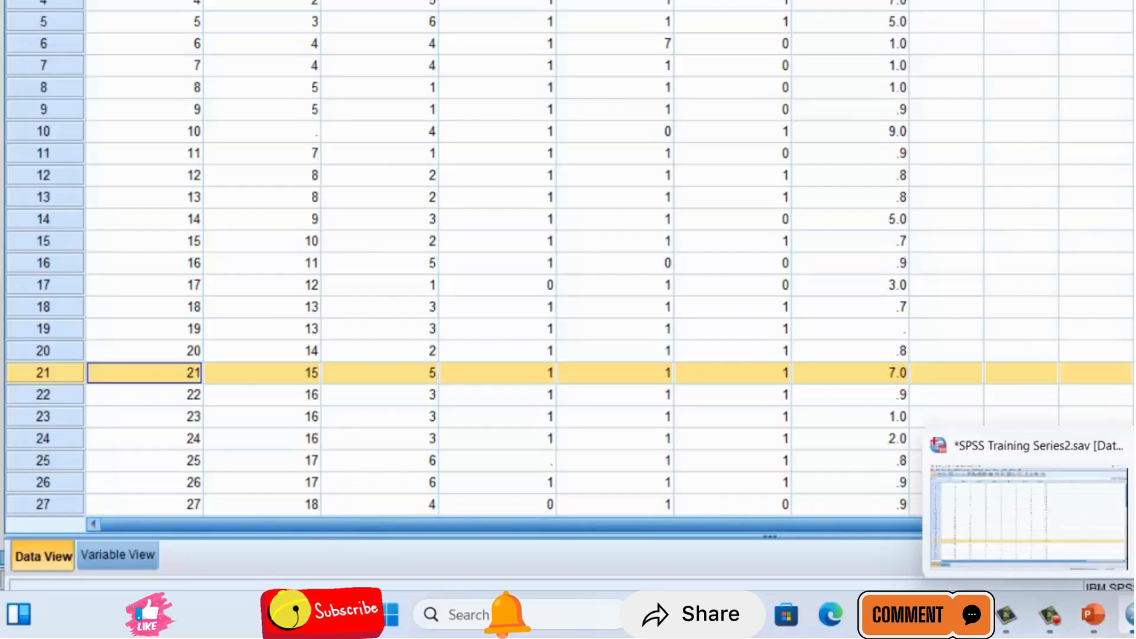
left_click(1133, 518)
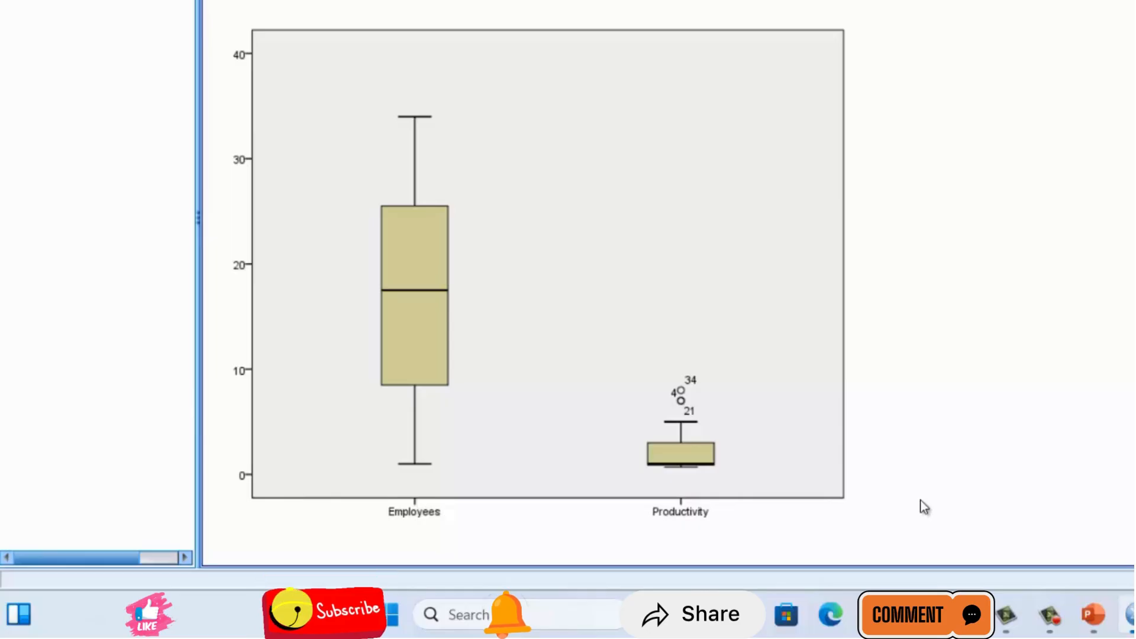
left_click(789, 460)
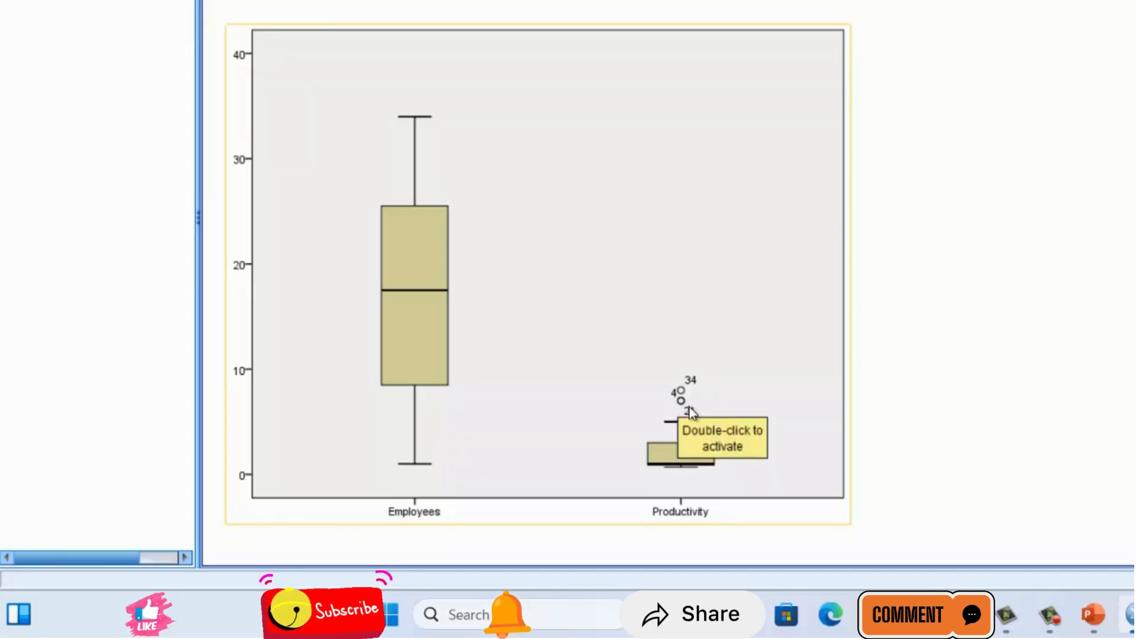
left_click(914, 542)
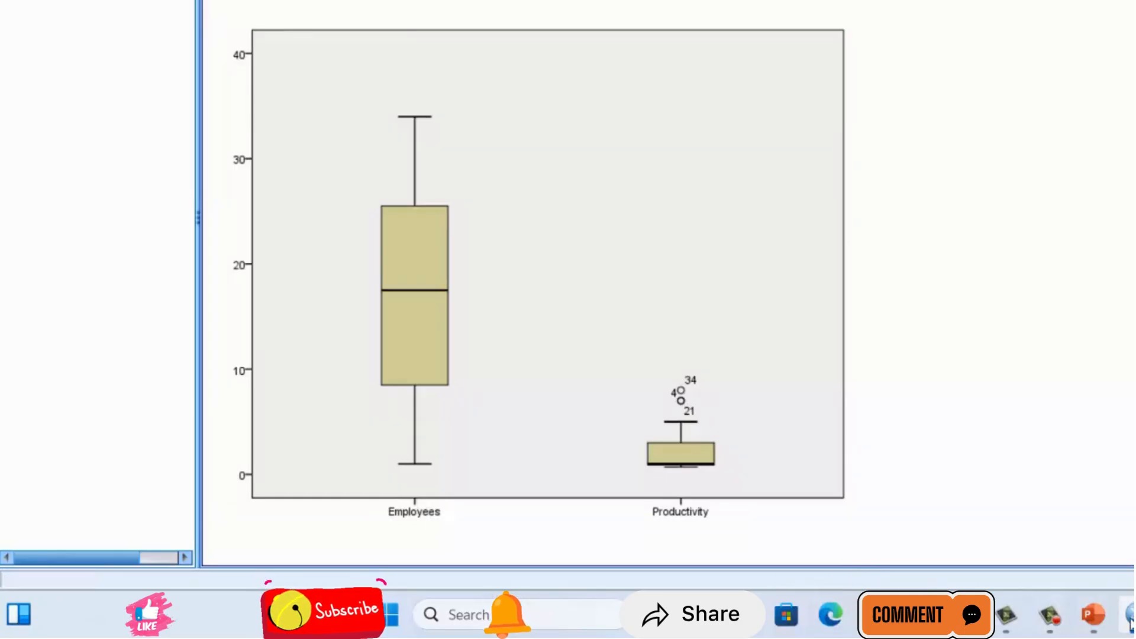
mouse_move(1128, 618)
left_click(1039, 556)
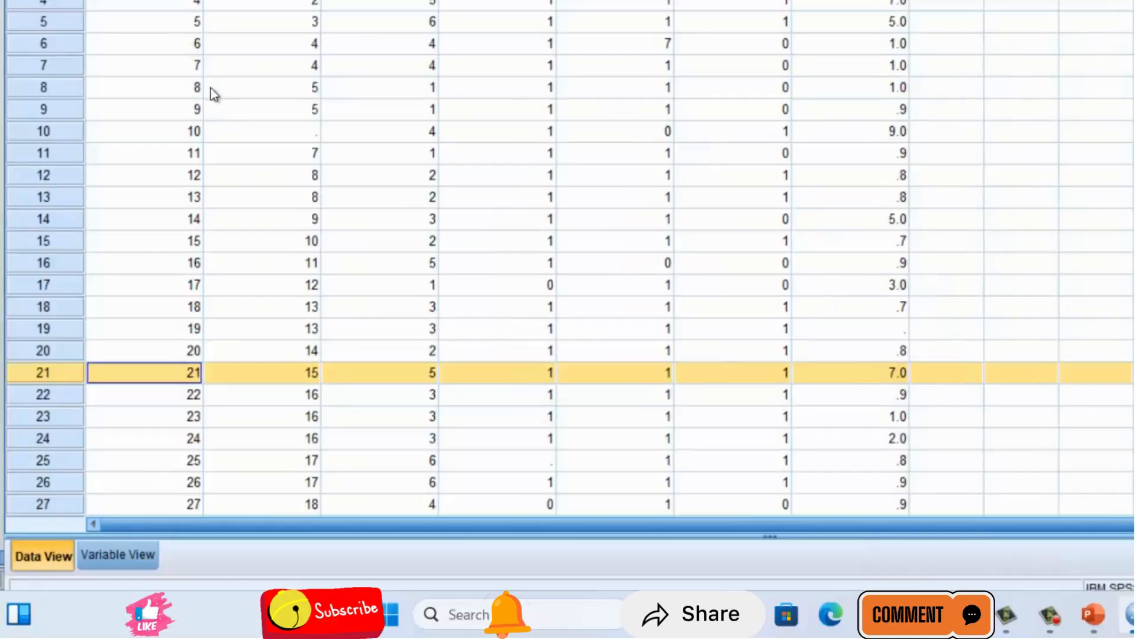
left_click(177, 5)
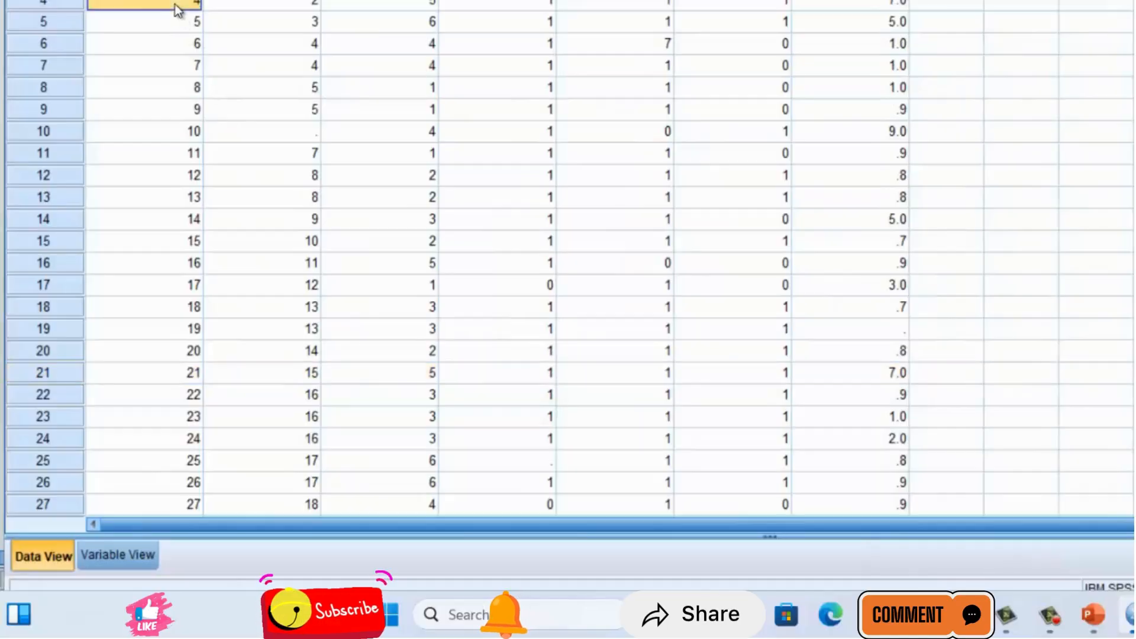
left_click(69, 2)
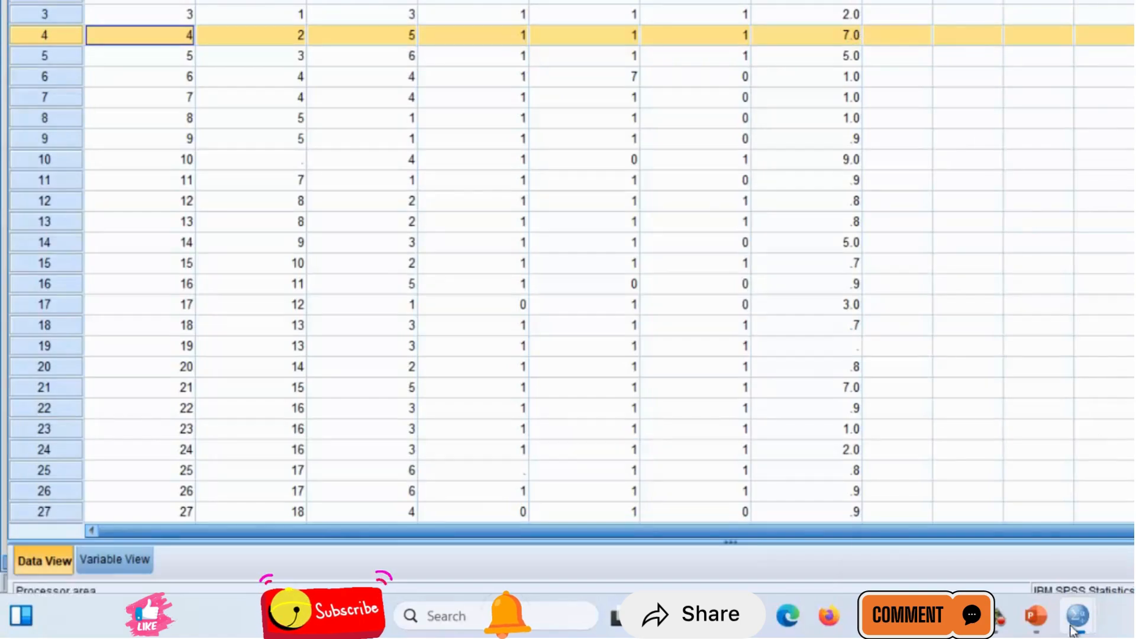
Compare the boxplot's remaining Productivity outlier with the data, and select flagged case 34 to check its PROD value.
mouse_move(1071, 615)
left_click(663, 428)
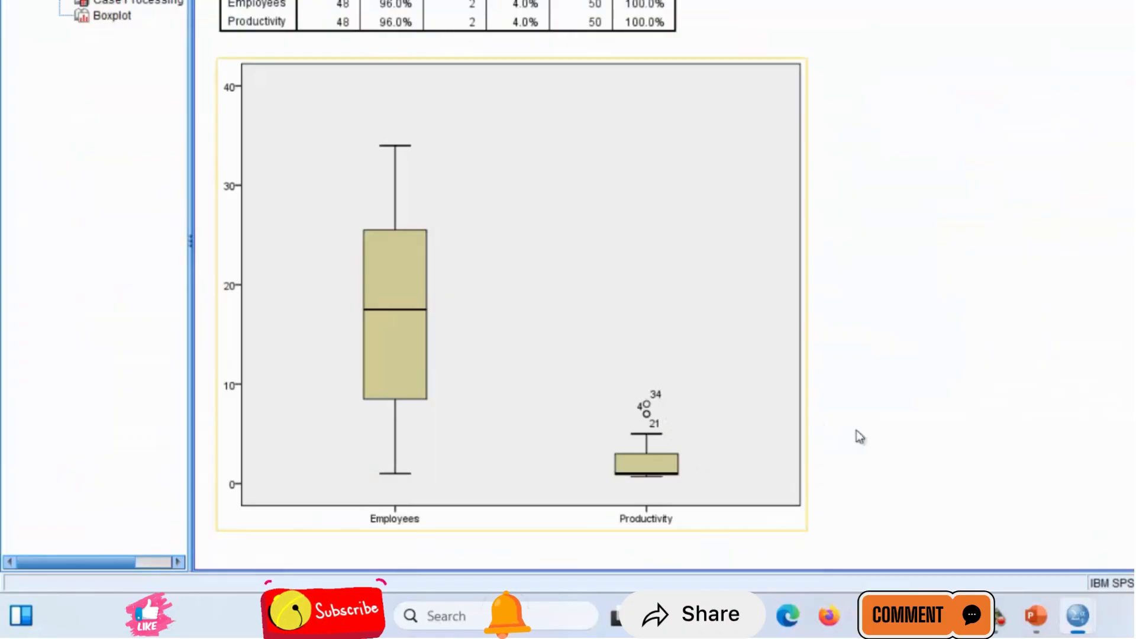
mouse_move(1078, 615)
left_click(975, 534)
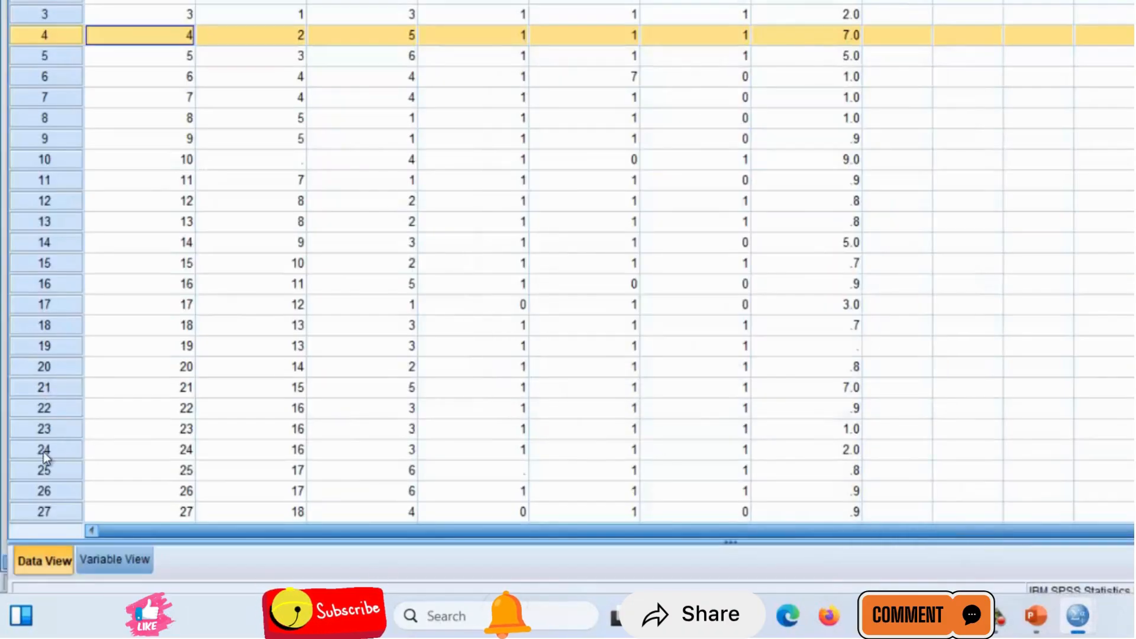
left_click(44, 451)
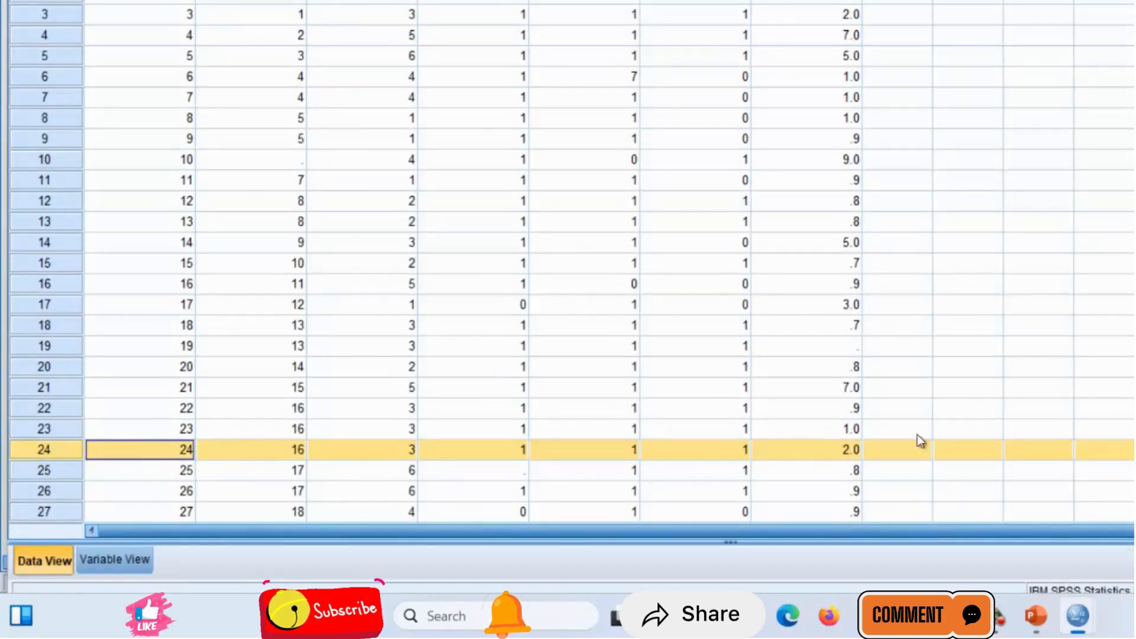
scroll(639, 481, "down", 9)
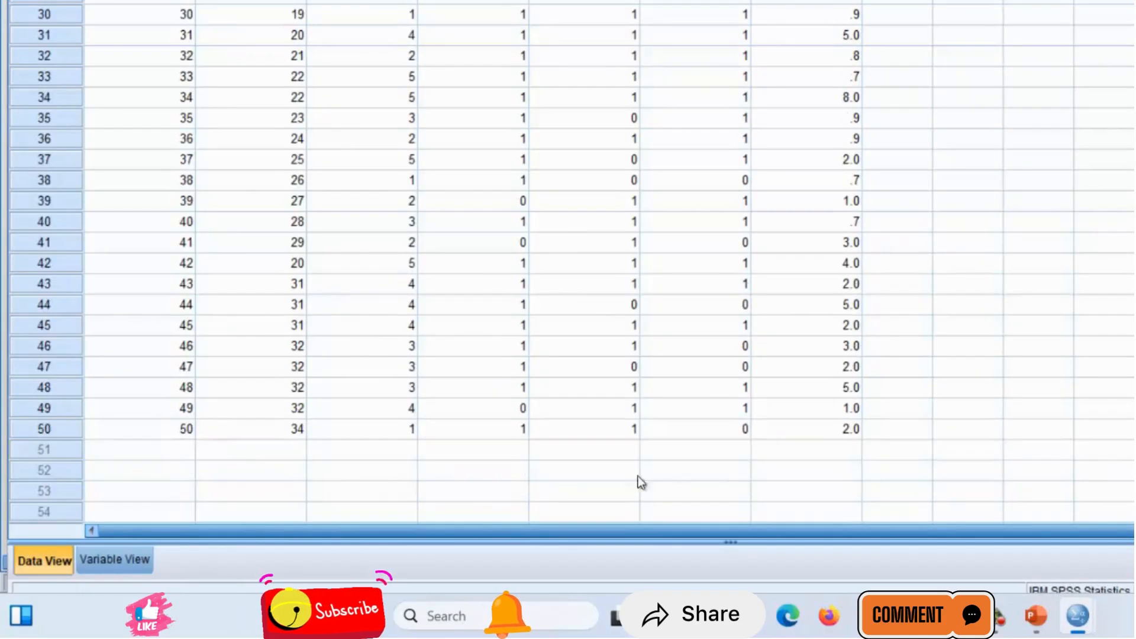
left_click(49, 98)
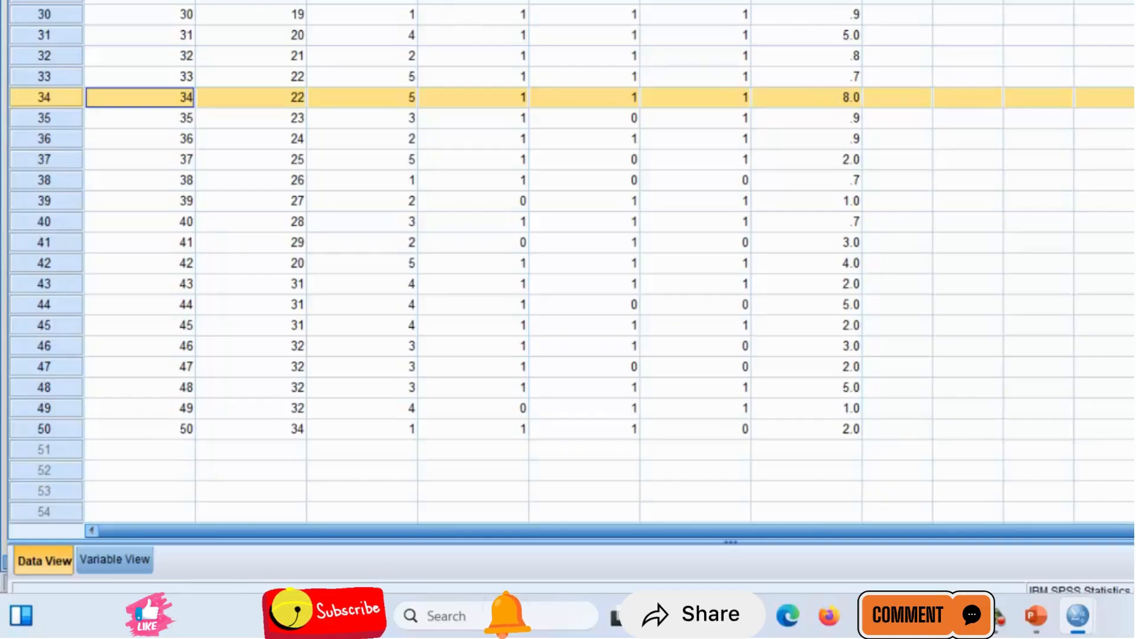
Review the REL and EDU columns in the data, and close the boxplot output without saving it.
left_click(585, 1)
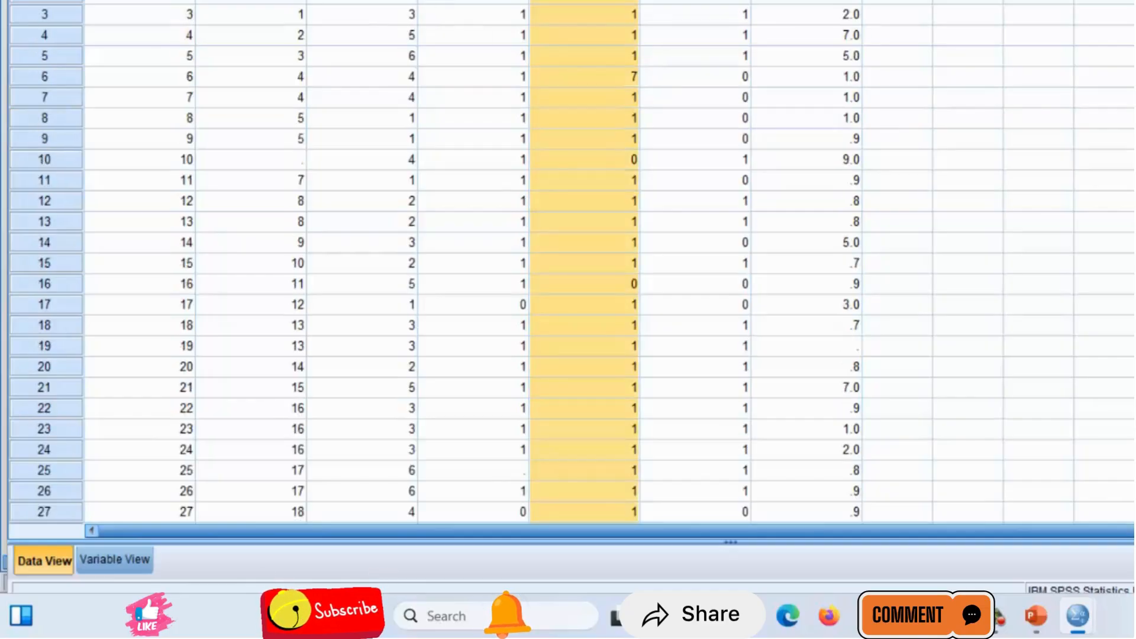
left_click(382, 2)
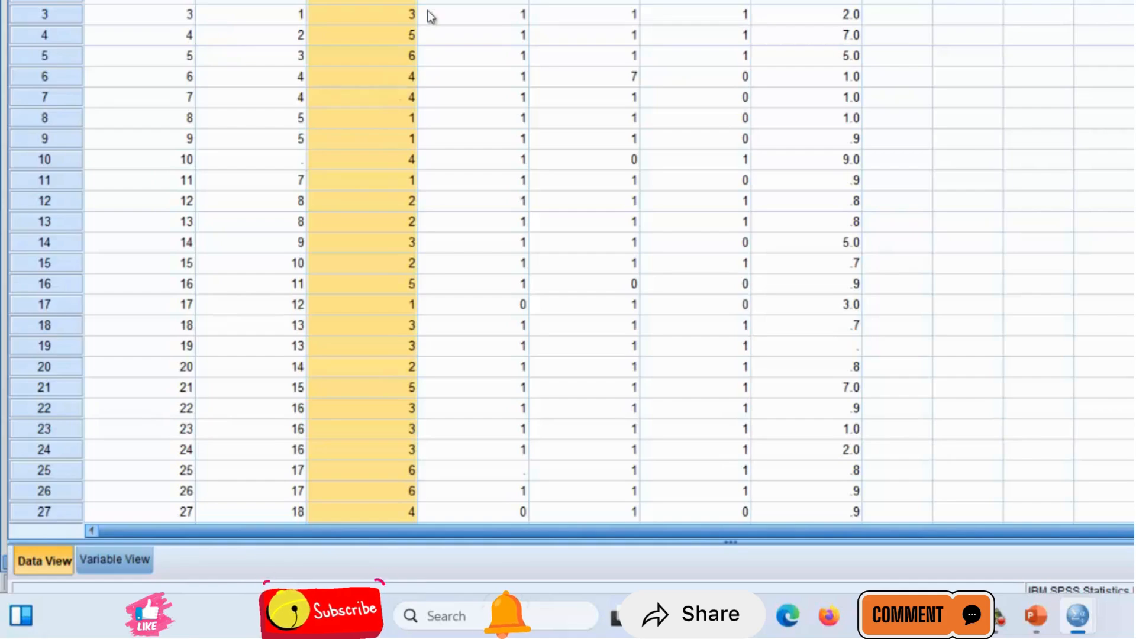
mouse_move(1083, 620)
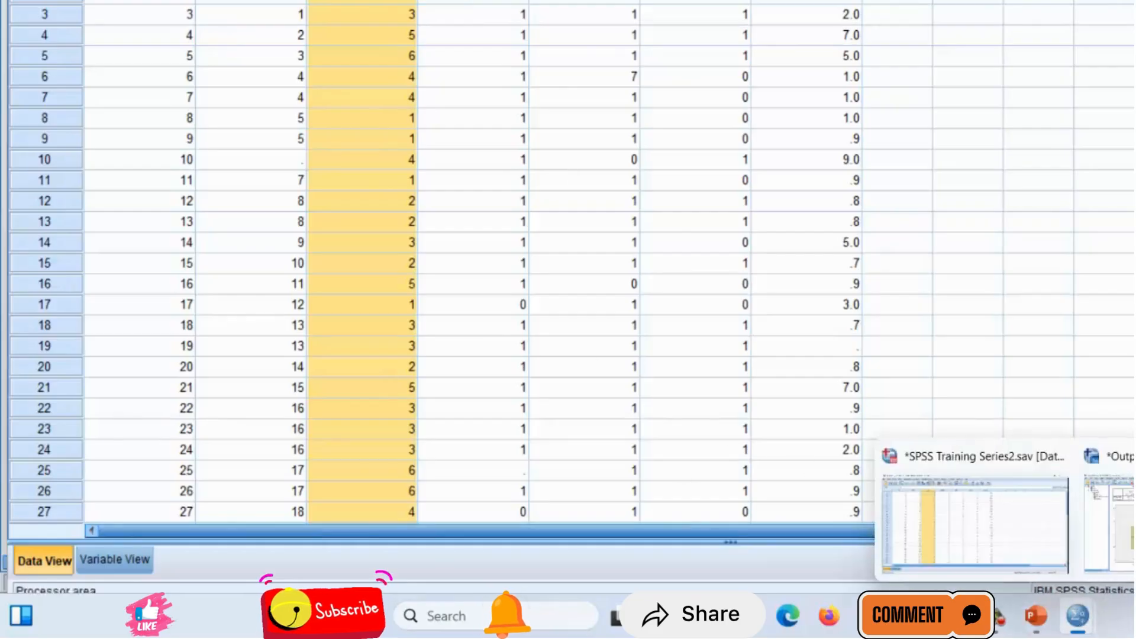
mouse_move(1127, 524)
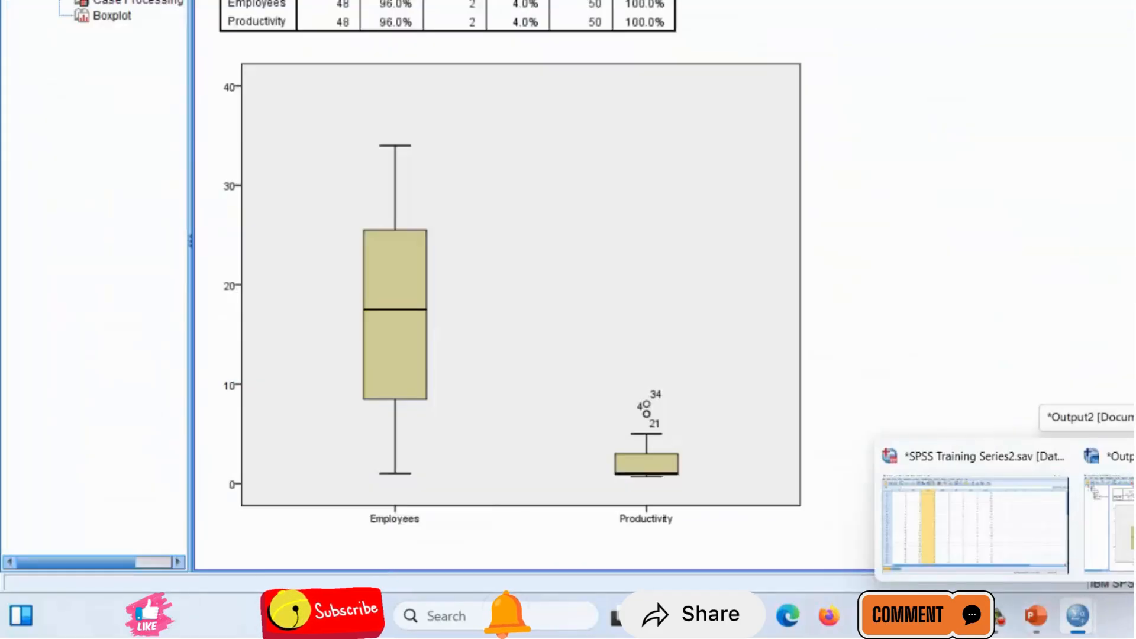
left_click(1133, 456)
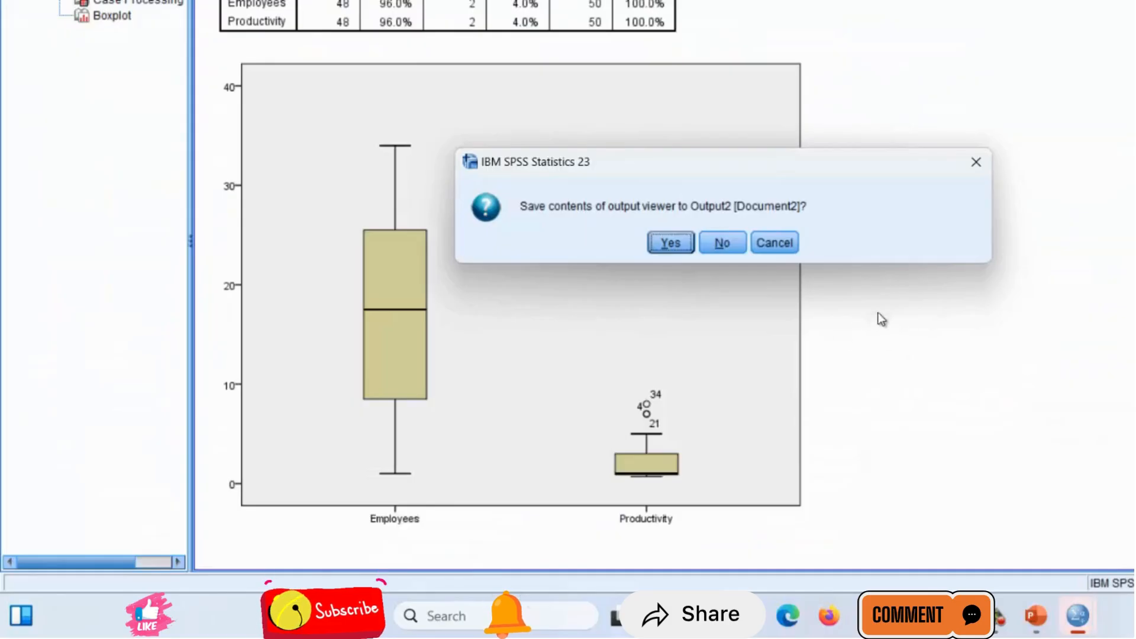
left_click(720, 242)
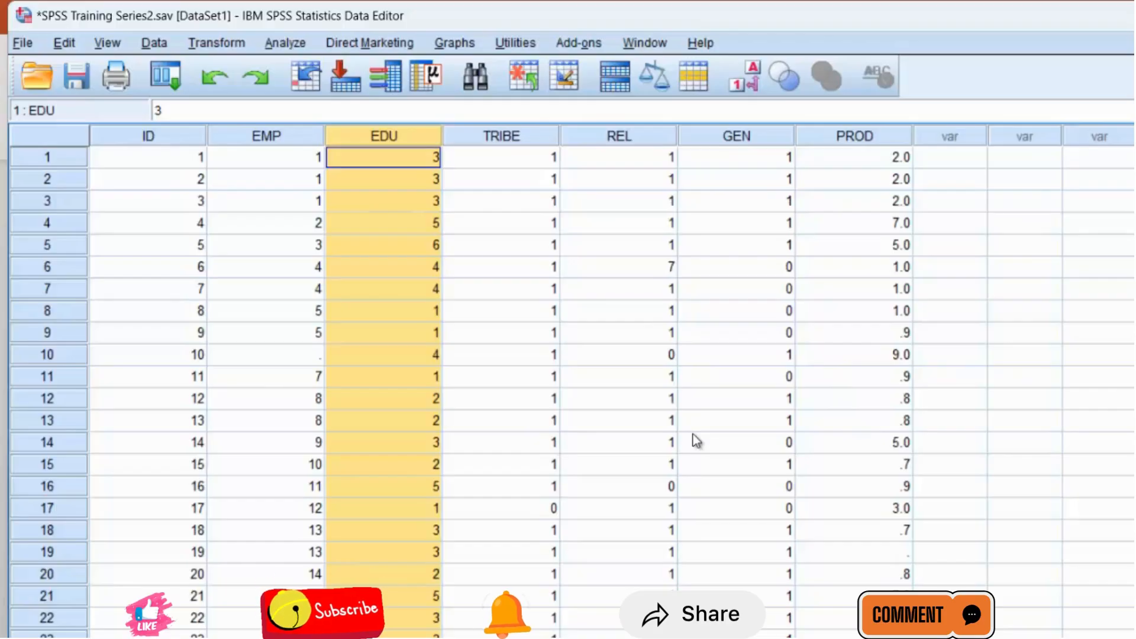
left_click(312, 162)
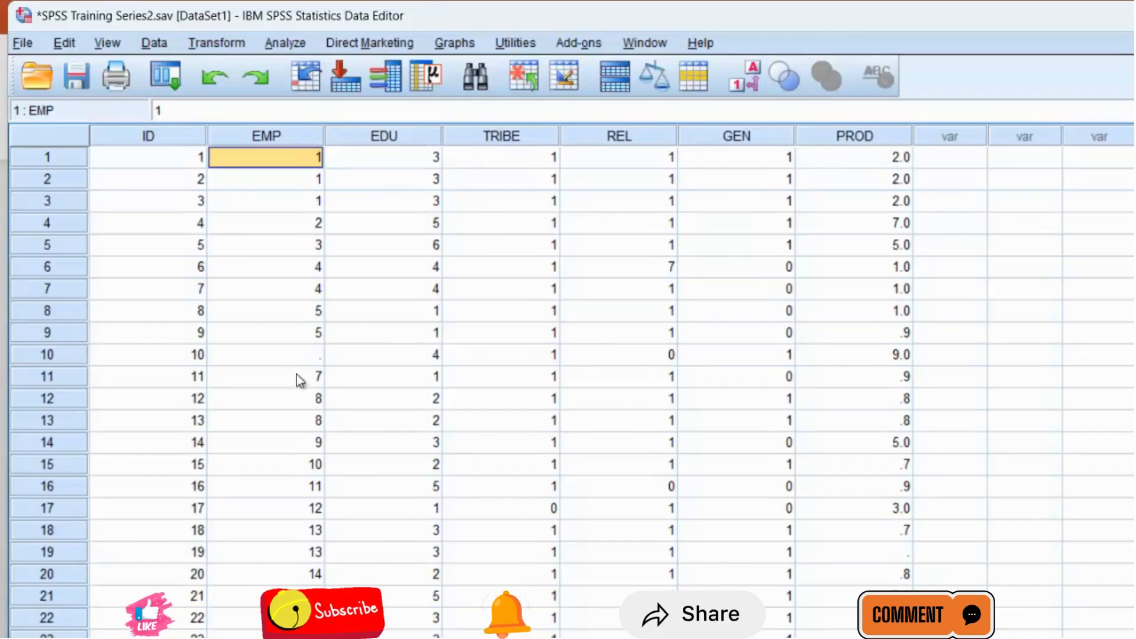
Check the EDU codes of cases 5 and 25 in the data, and select the TRIBE column to review its codes.
left_click(425, 252)
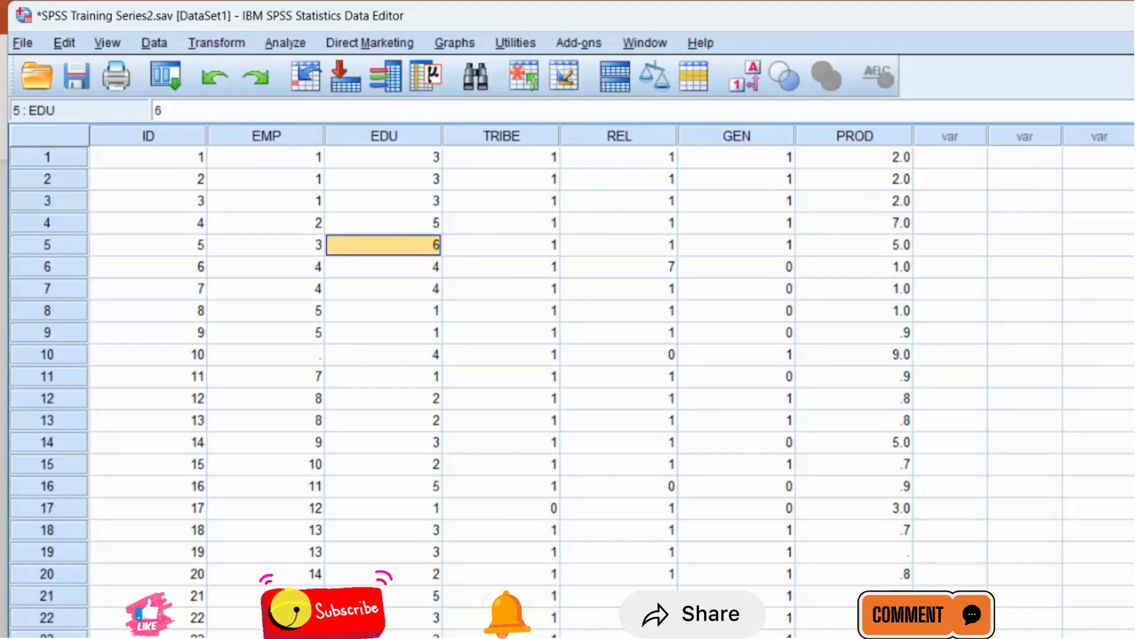
left_click(423, 638)
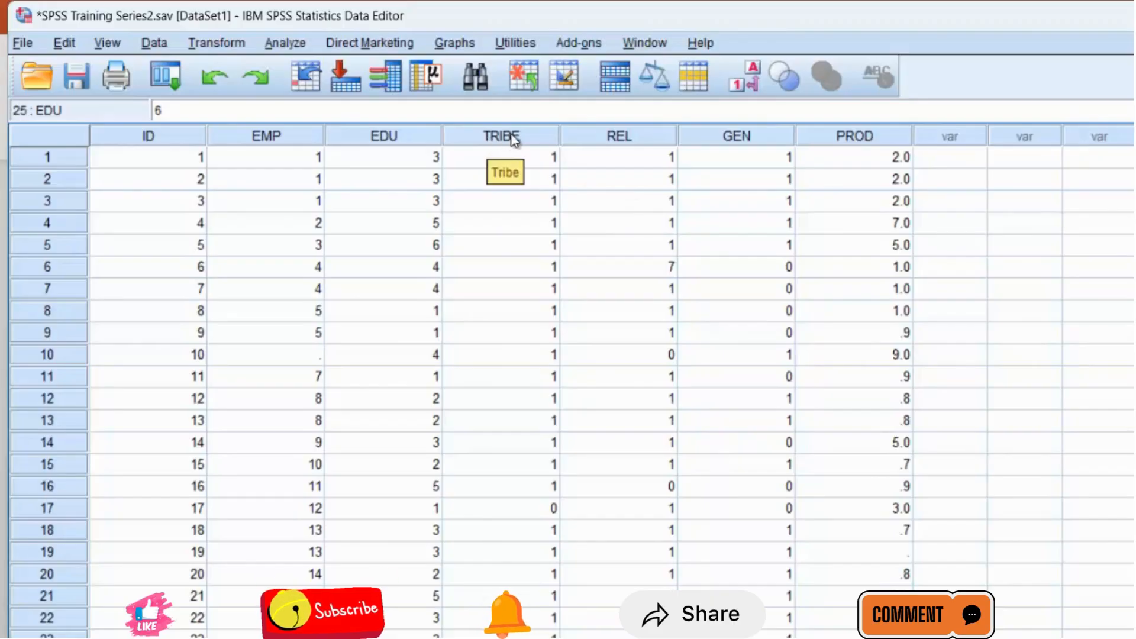
left_click(527, 134)
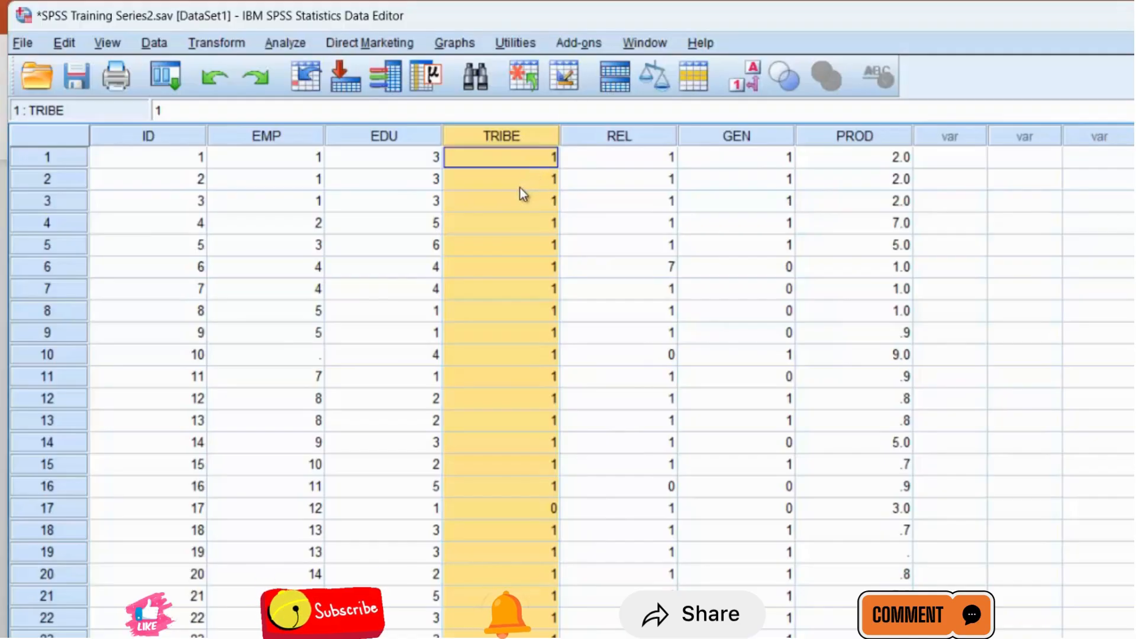
Run Descriptives on the Employees, Education, Tribe, Religion, Gender and Productivity variables, leaving out Identifier.
left_click(305, 42)
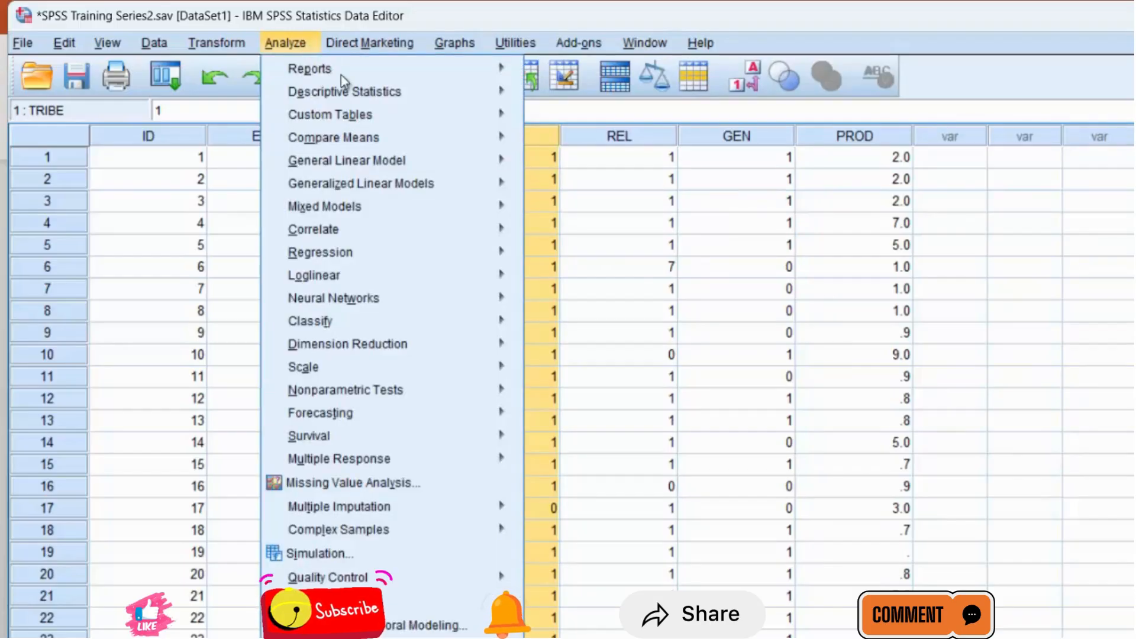
mouse_move(427, 94)
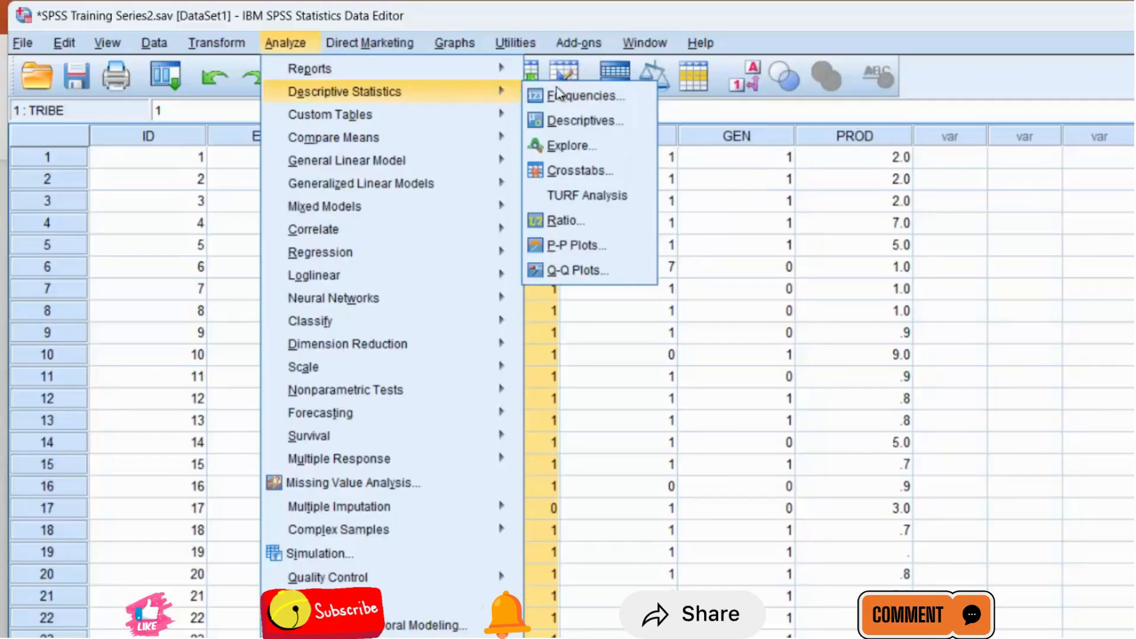
left_click(570, 123)
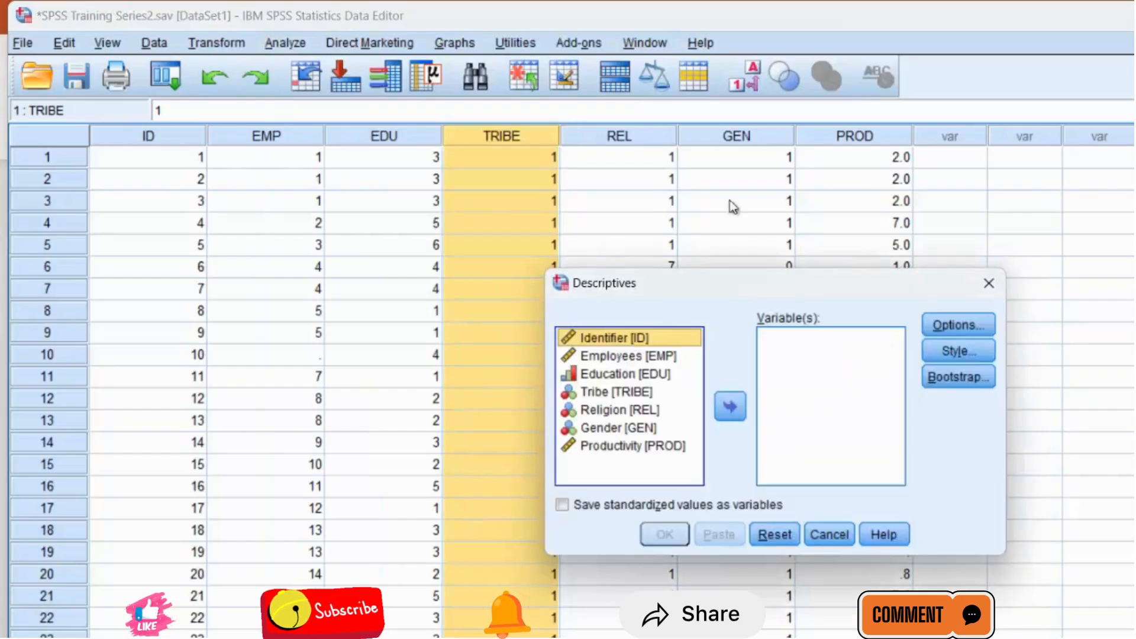
left_click(642, 354)
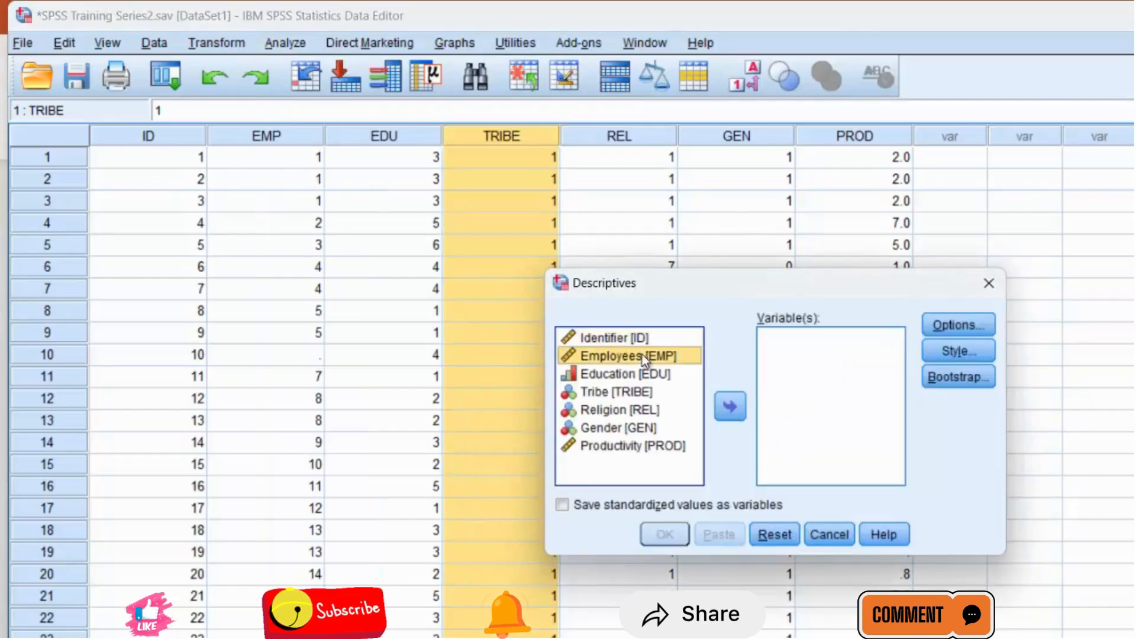
key("shift+Down")
key("shift+Down")
key("shift+Down")
key("shift+Down")
key("shift+Down")
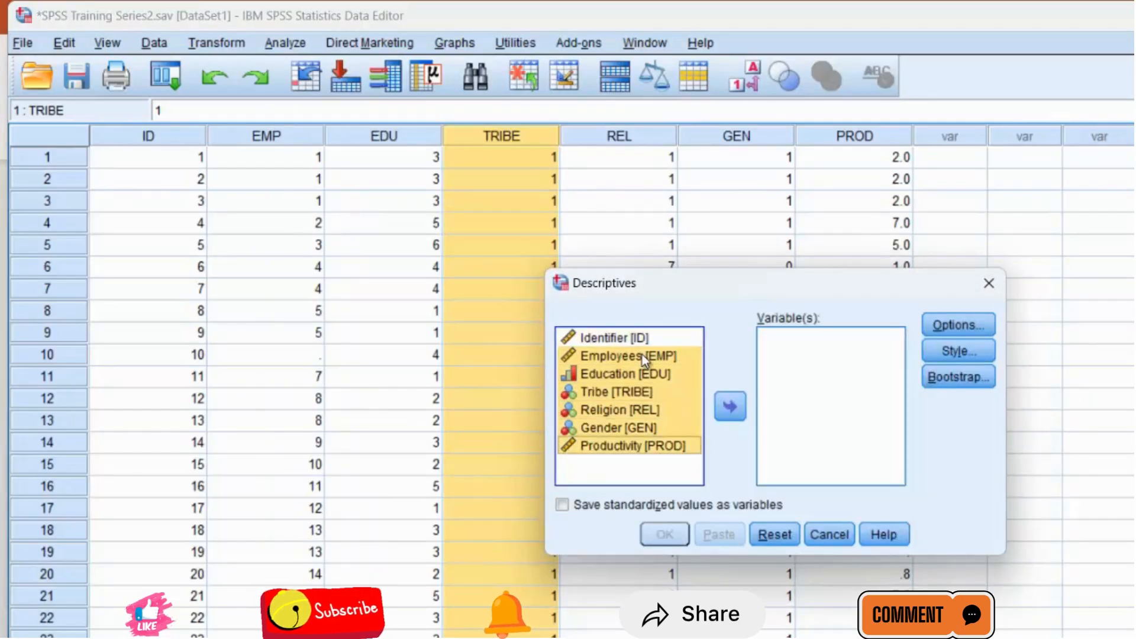
left_click(731, 407)
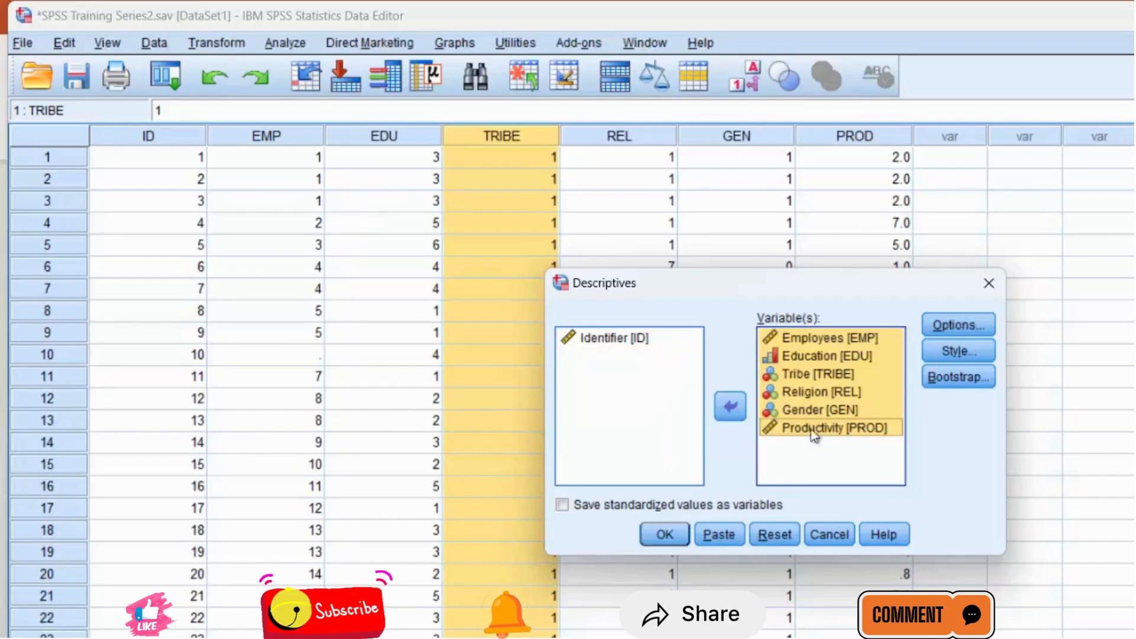
left_click(664, 534)
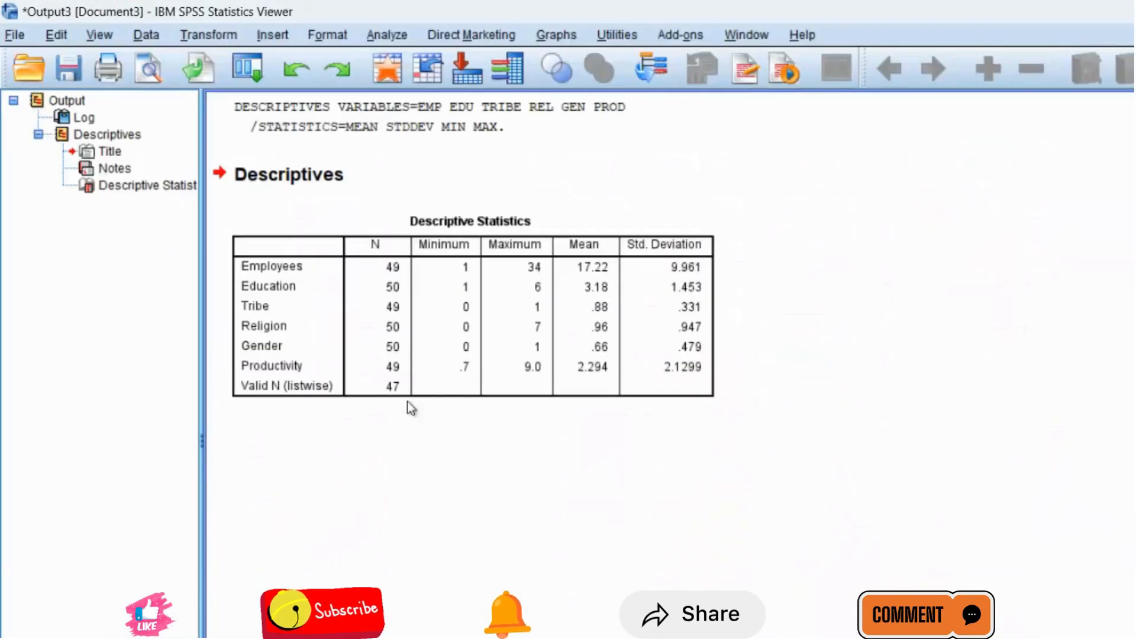
Examine the N, minimum and maximum of each variable in the Descriptive Statistics table for missing or out-of-range values.
left_click(408, 402)
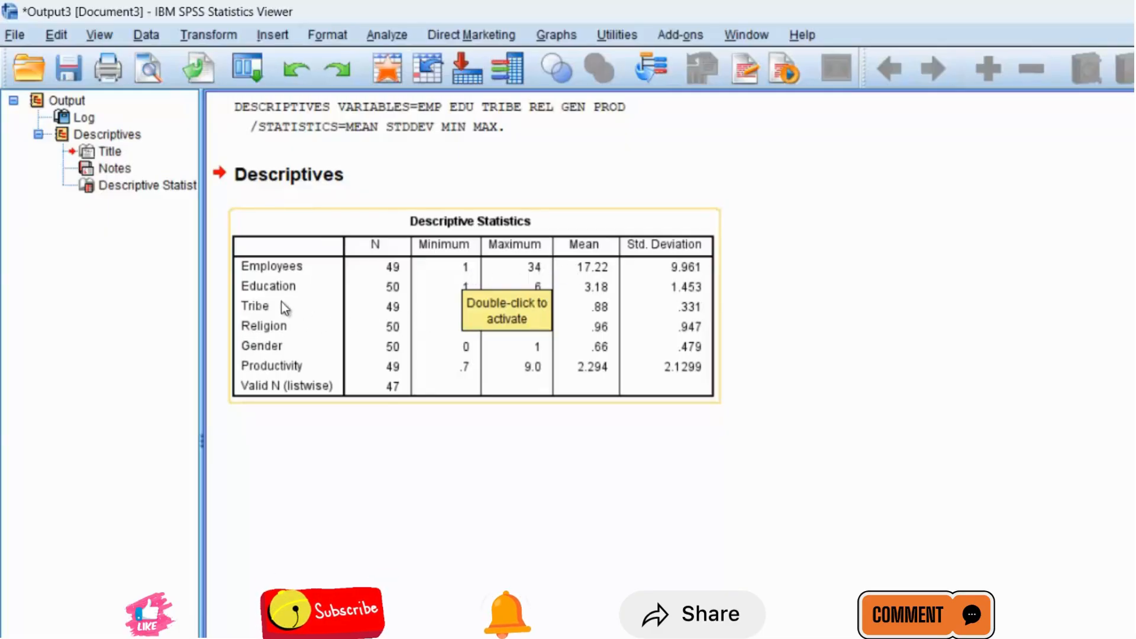
left_click(393, 288)
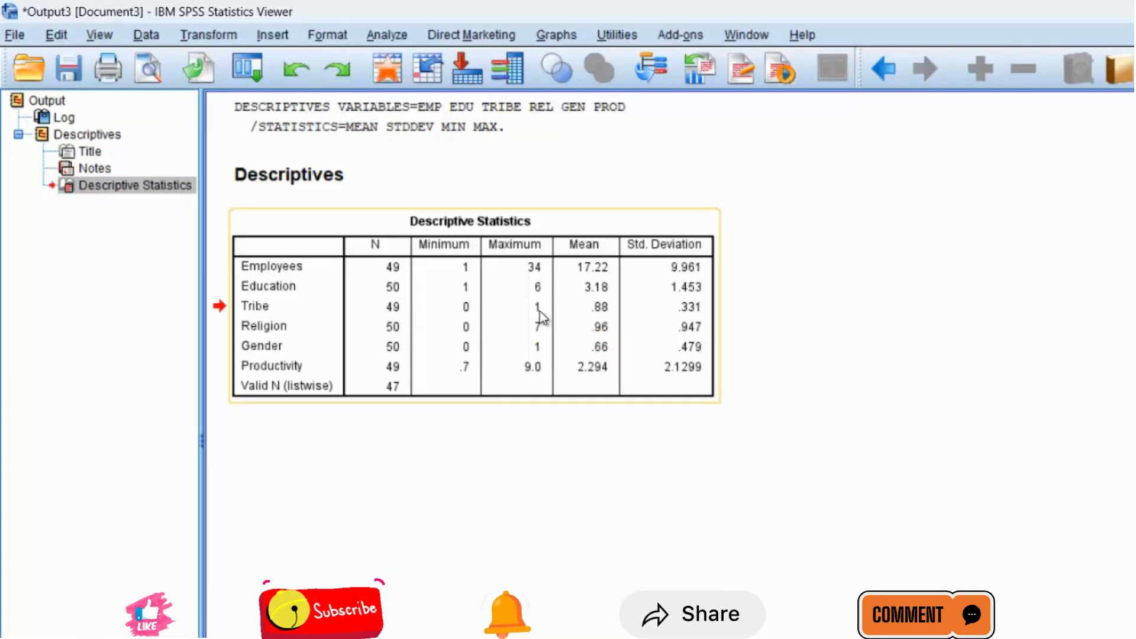
left_click(296, 334)
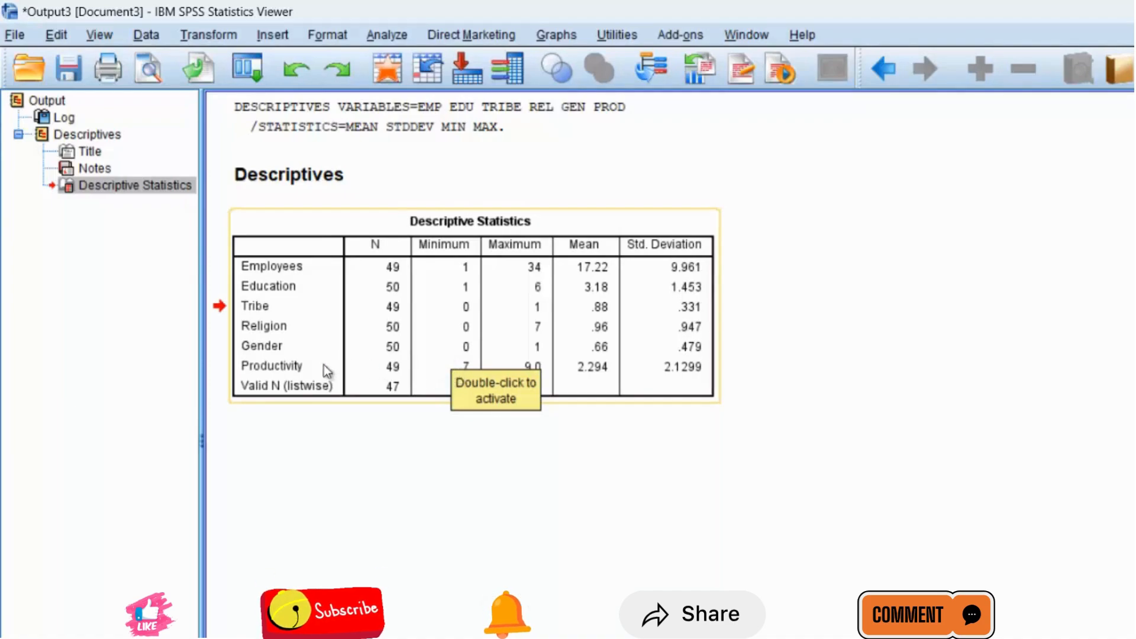
left_click(541, 352)
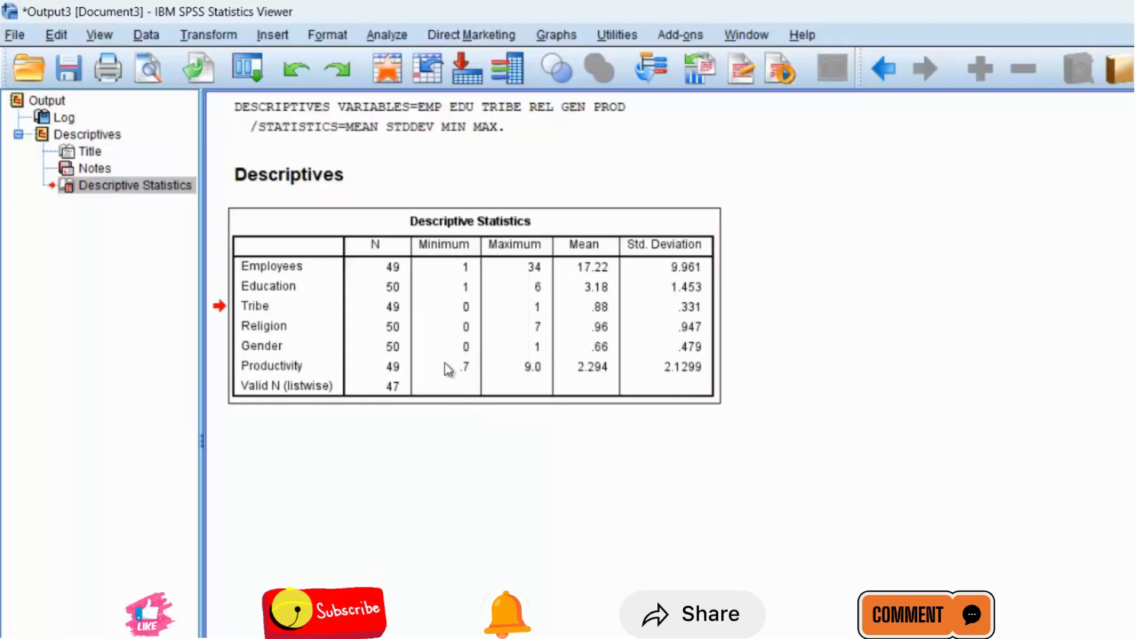
left_click(533, 369)
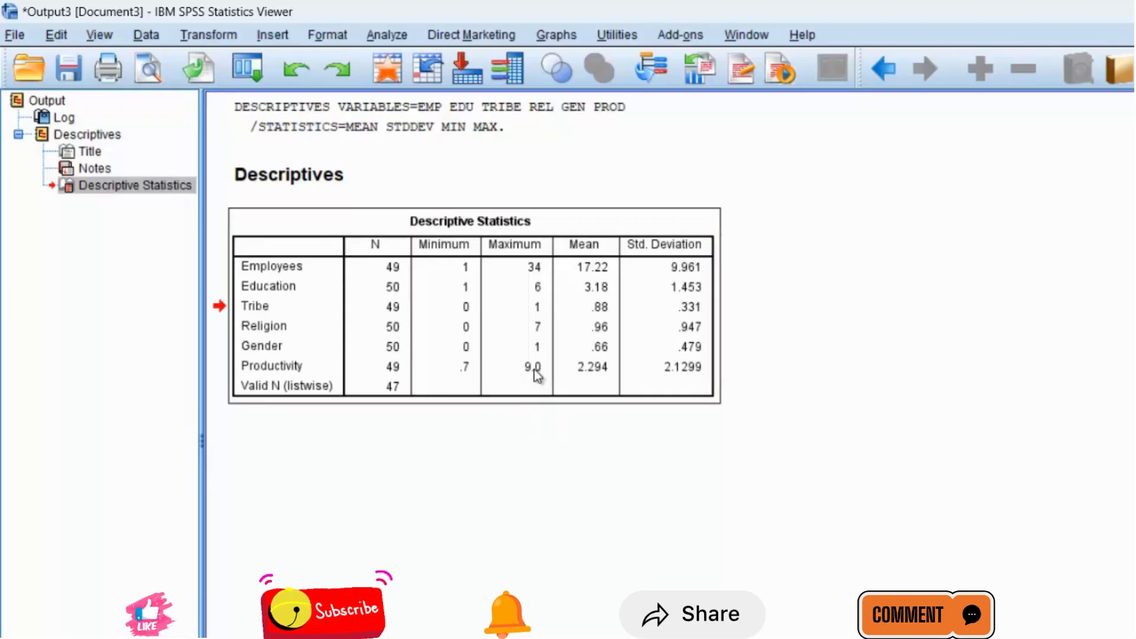